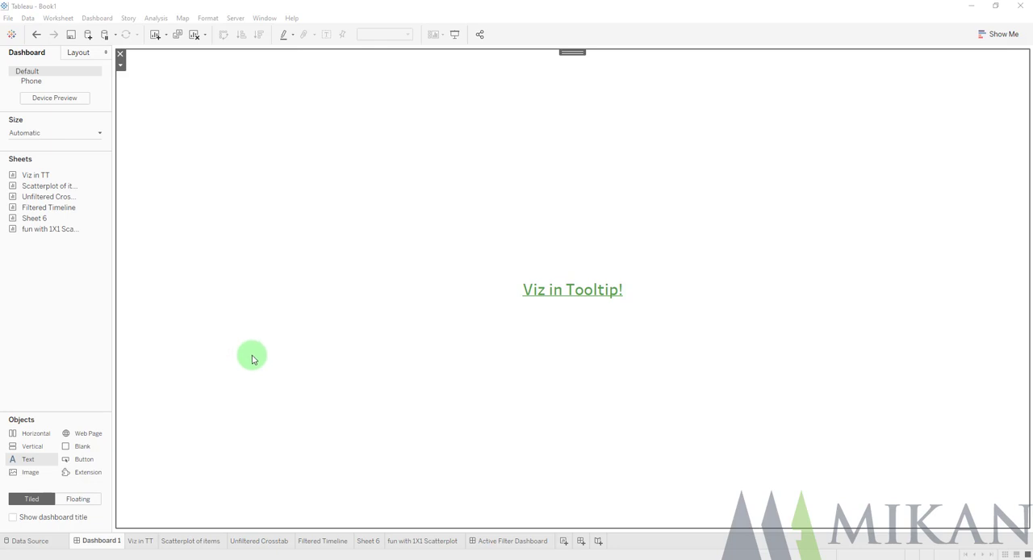
Clear the default tooltip content on the Viz in TT sheet after viewing the Scatterplot of items sheet
{"action": "left_click", "coordinate": [141, 542]}
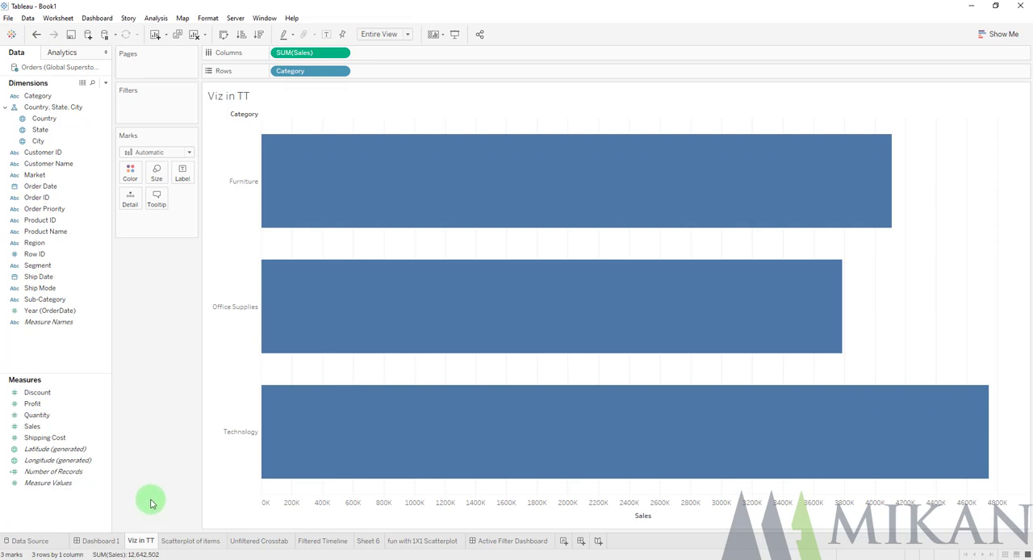
{"action": "left_click", "coordinate": [207, 545]}
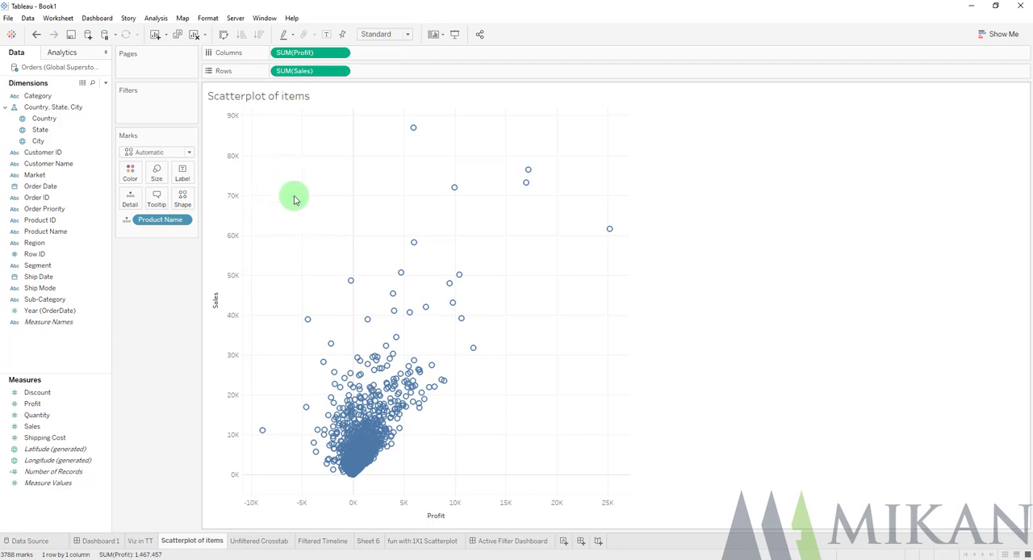
{"action": "left_click", "coordinate": [142, 541]}
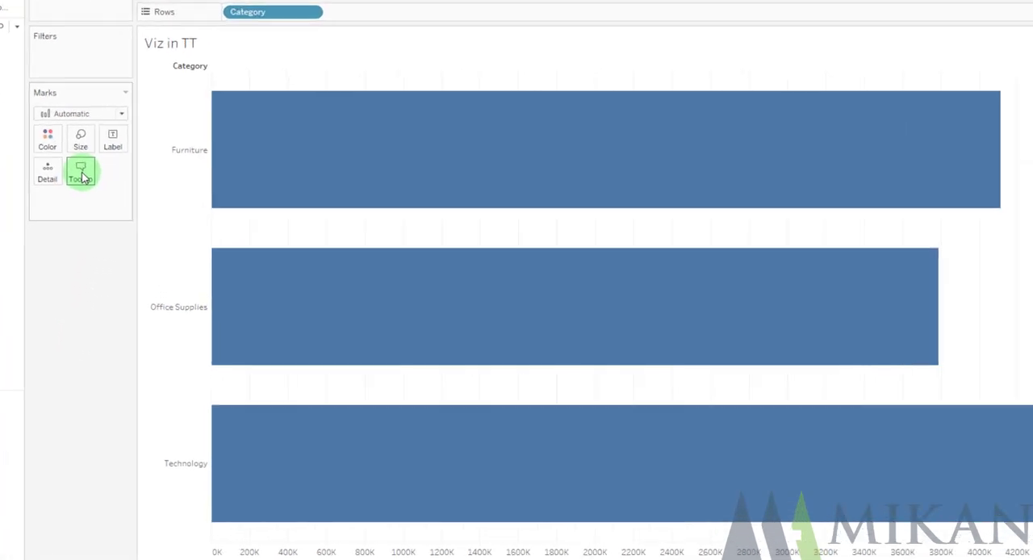
{"action": "left_click", "coordinate": [157, 199]}
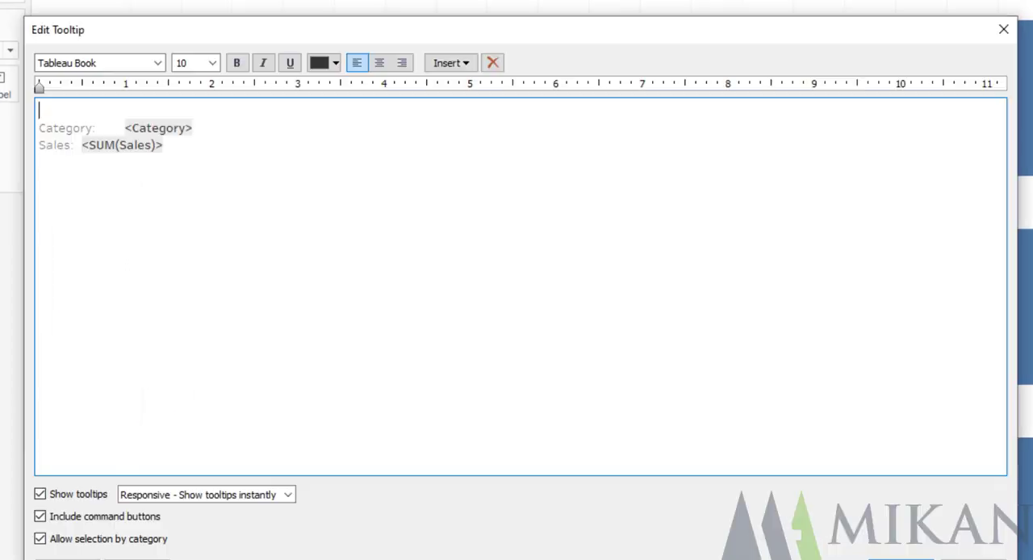
{"action": "left_click_drag", "start_coordinate": [224, 212], "coordinate": [12, 97]}
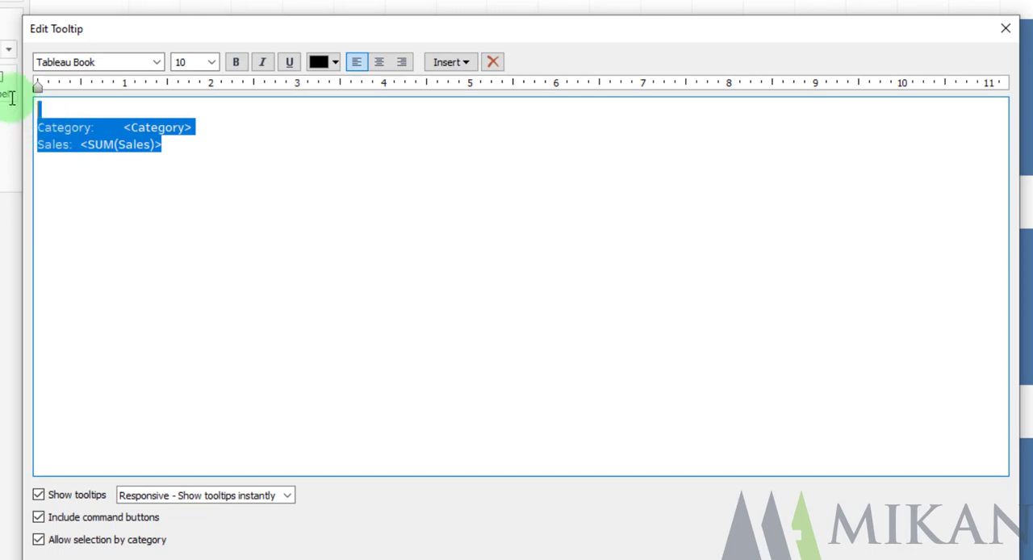
{"action": "key", "text": "Delete"}
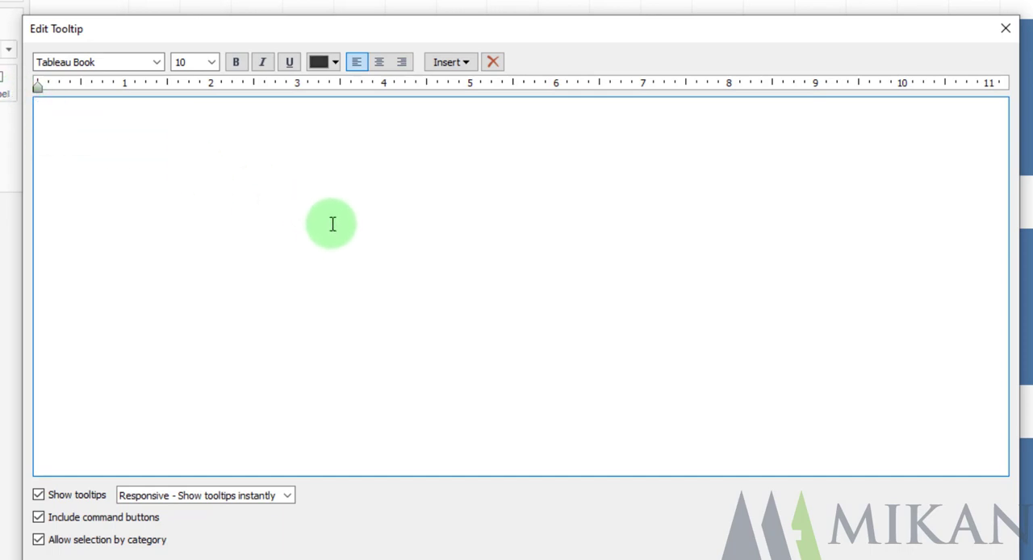
Insert the Scatterplot of items sheet into the tooltip and set its text size to 22
{"action": "left_click", "coordinate": [456, 65]}
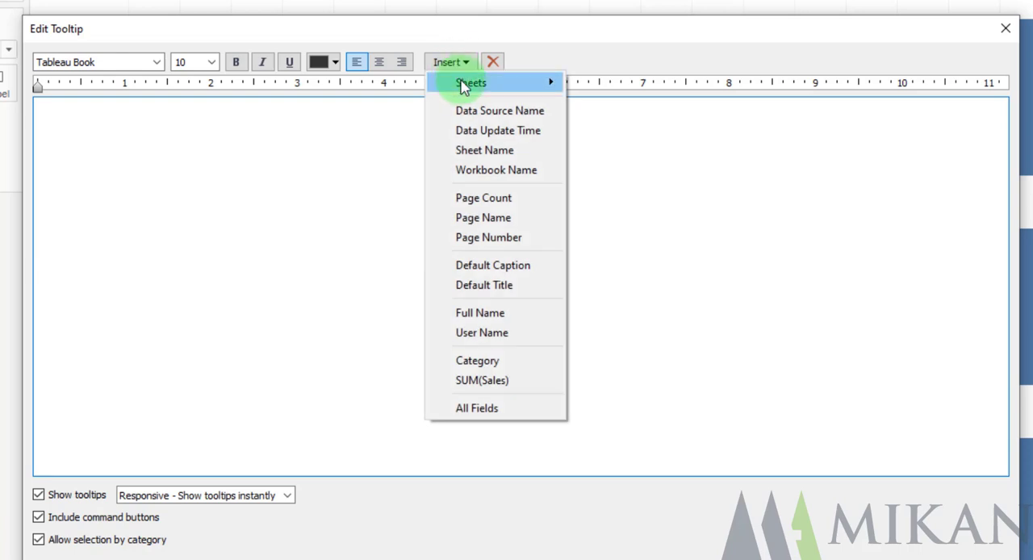
{"action": "mouse_move", "coordinate": [464, 93]}
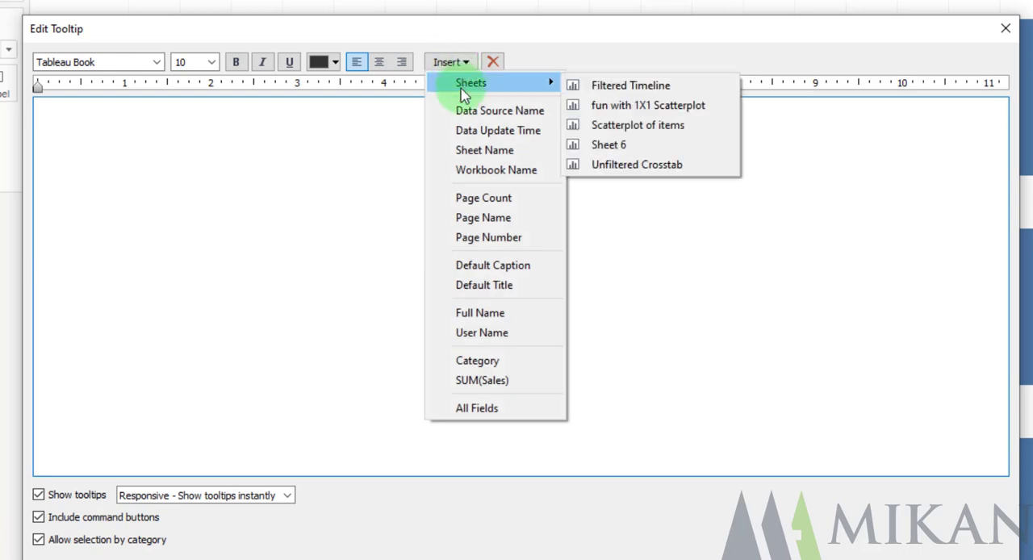
{"action": "left_click", "coordinate": [642, 129]}
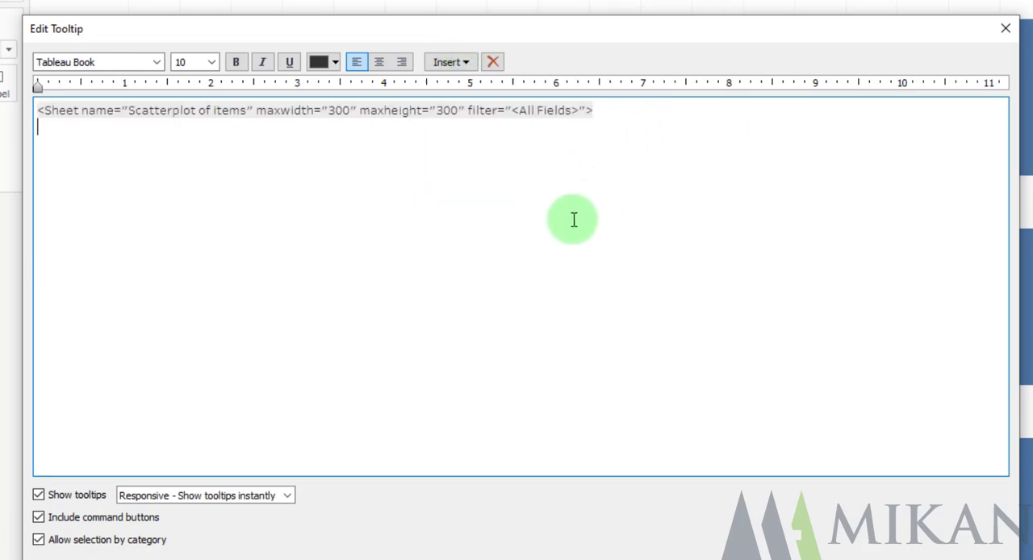
{"action": "left_click_drag", "start_coordinate": [627, 159], "coordinate": [46, 65]}
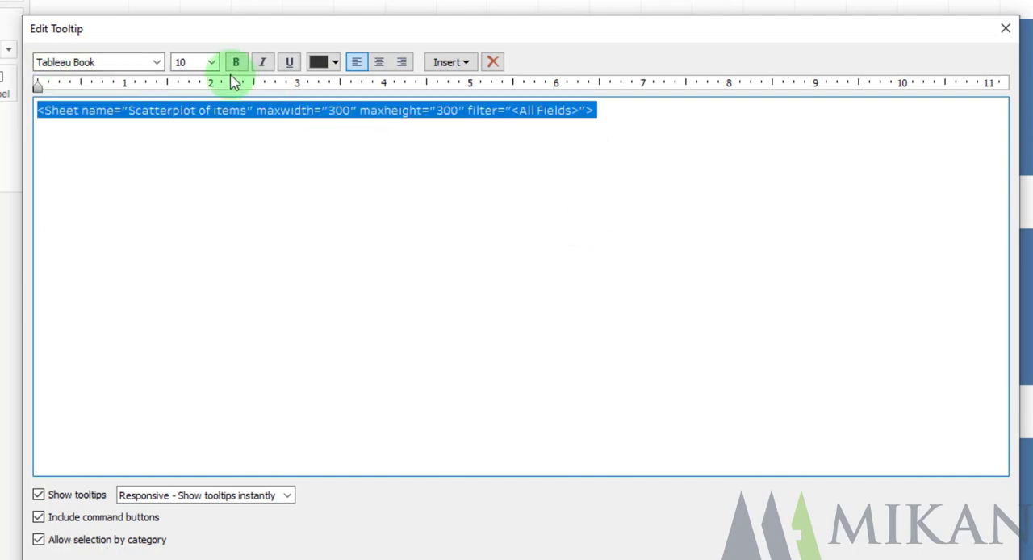
{"action": "left_click", "coordinate": [211, 62]}
{"action": "left_click", "coordinate": [207, 195]}
{"action": "left_click", "coordinate": [358, 270]}
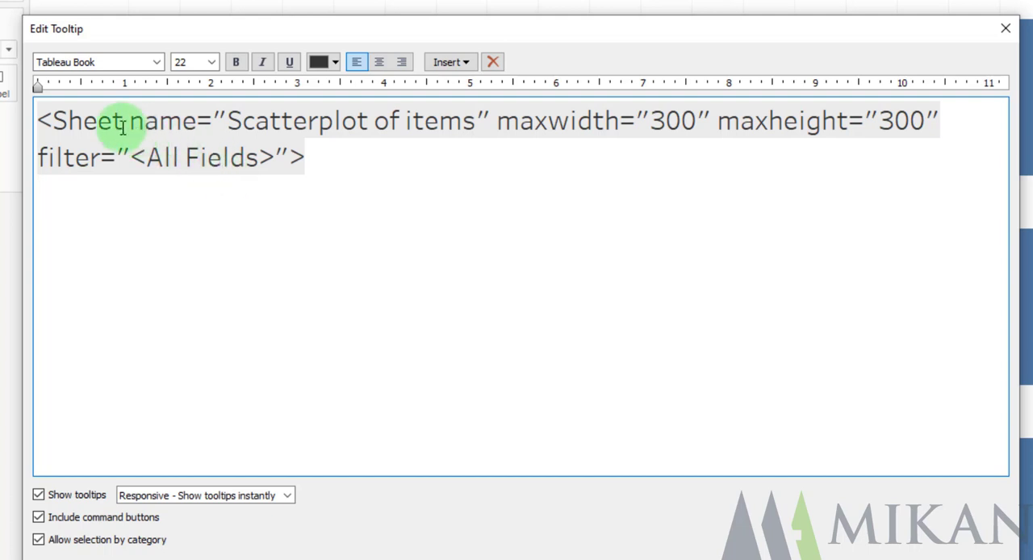
Review the maxwidth, maxheight and filter parameters of the embedded Scatterplot of items reference
{"action": "mouse_move", "coordinate": [38, 121]}
{"action": "left_mouse_down"}
{"action": "mouse_move", "coordinate": [127, 138]}
{"action": "mouse_move", "coordinate": [448, 141]}
{"action": "mouse_move", "coordinate": [546, 119]}
{"action": "mouse_move", "coordinate": [502, 122]}
{"action": "mouse_move", "coordinate": [965, 123]}
{"action": "left_mouse_up"}
{"action": "left_click", "coordinate": [520, 123]}
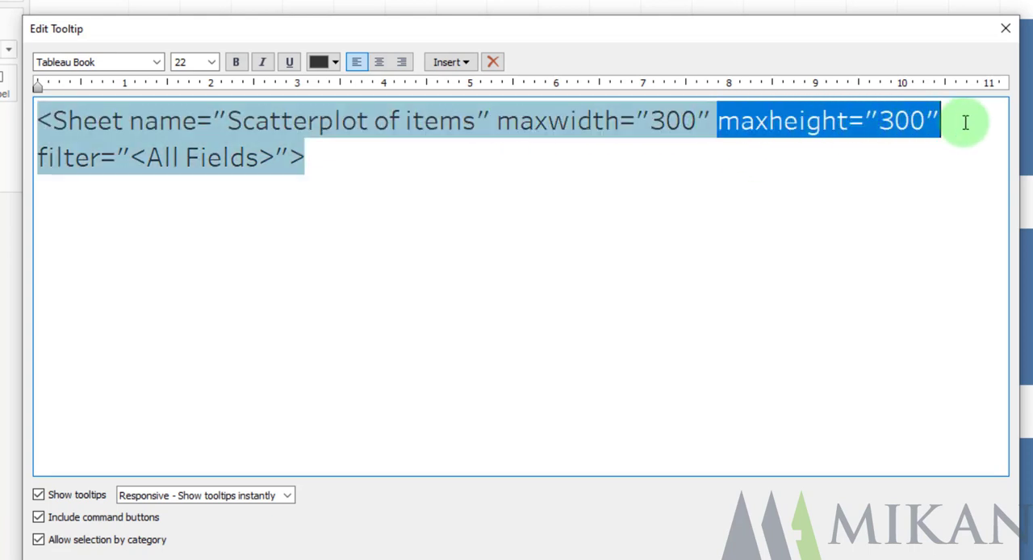
{"action": "left_click", "coordinate": [537, 177]}
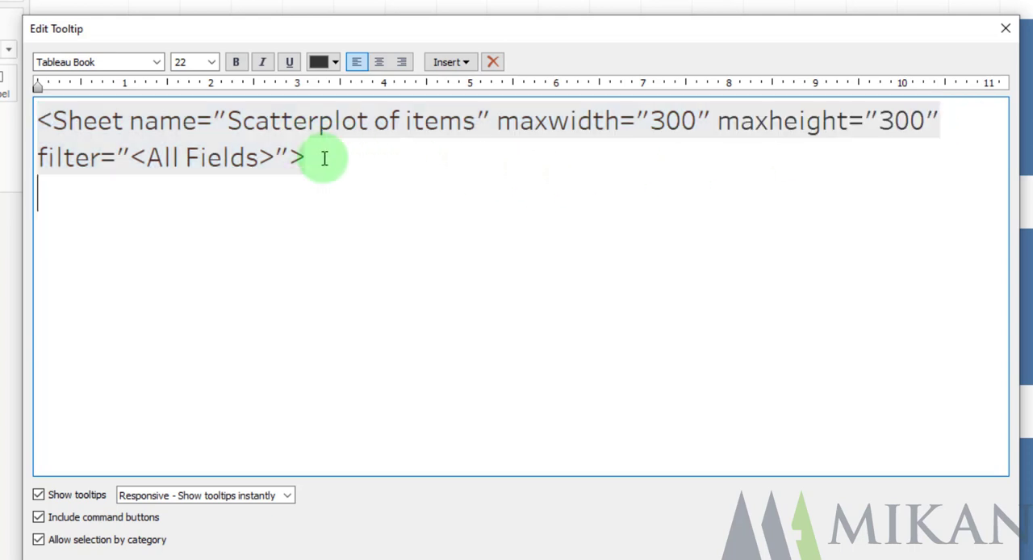
{"action": "left_click_drag", "start_coordinate": [260, 166], "coordinate": [30, 163]}
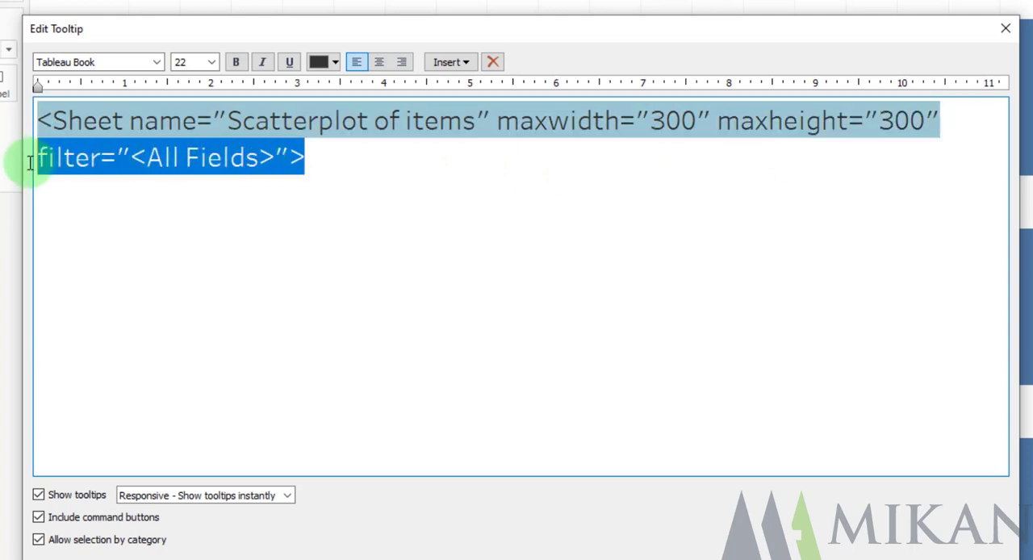
{"action": "left_click", "coordinate": [295, 166]}
{"action": "left_click_drag", "start_coordinate": [132, 159], "coordinate": [290, 158]}
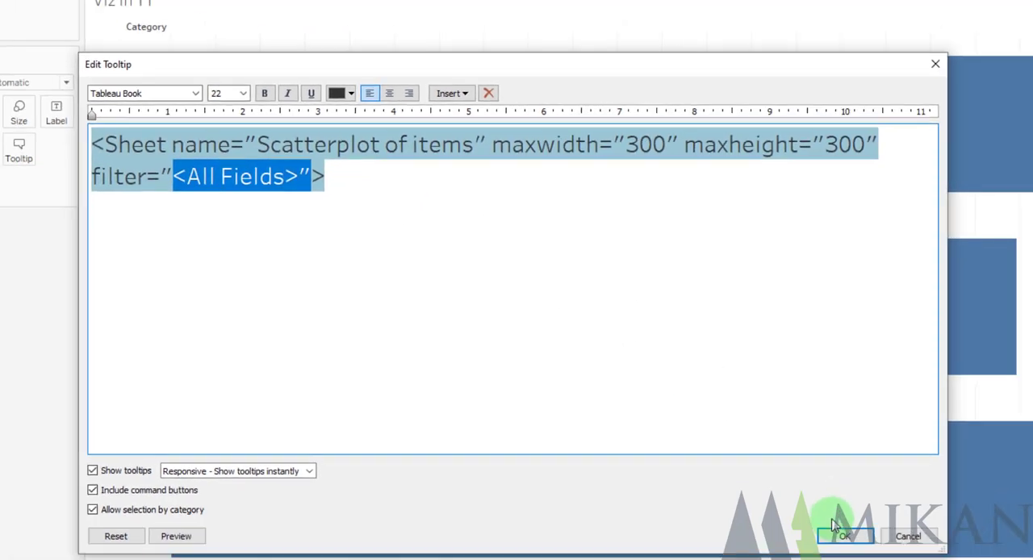
Apply the tooltip edit and check the embedded scatterplot on the Furniture, Office Supplies and Technology bars
{"action": "left_click", "coordinate": [908, 534]}
{"action": "mouse_move", "coordinate": [549, 187]}
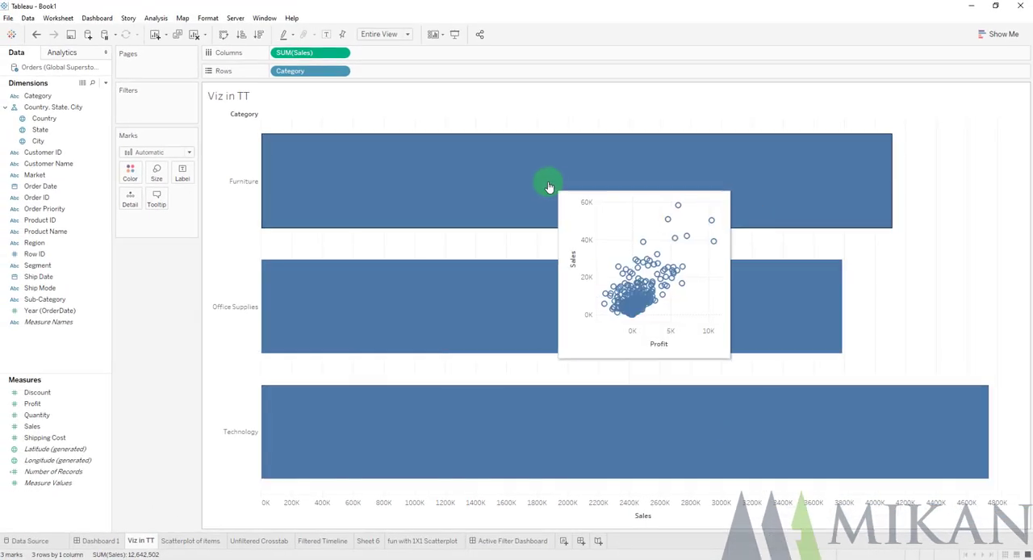
{"action": "mouse_move", "coordinate": [524, 430]}
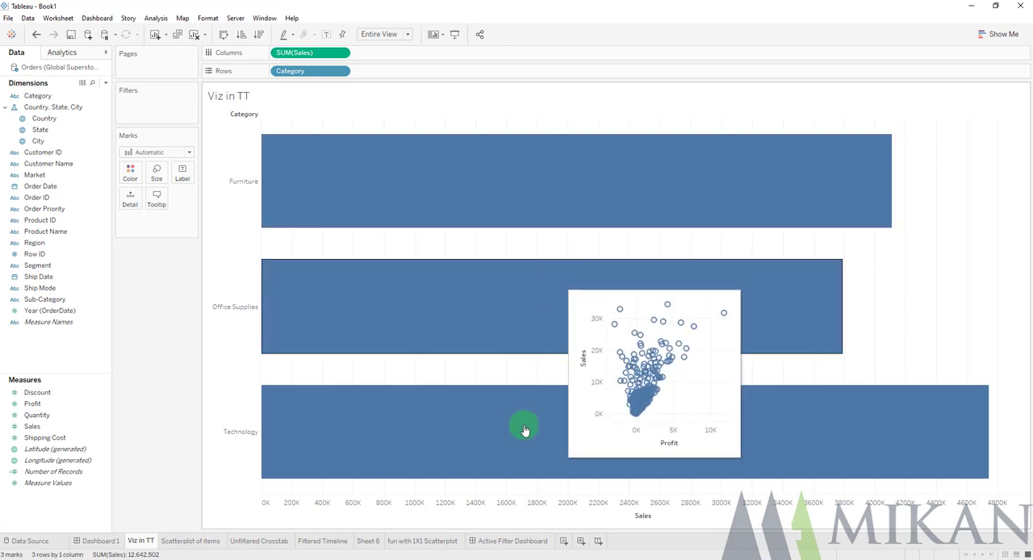
{"action": "mouse_move", "coordinate": [525, 297]}
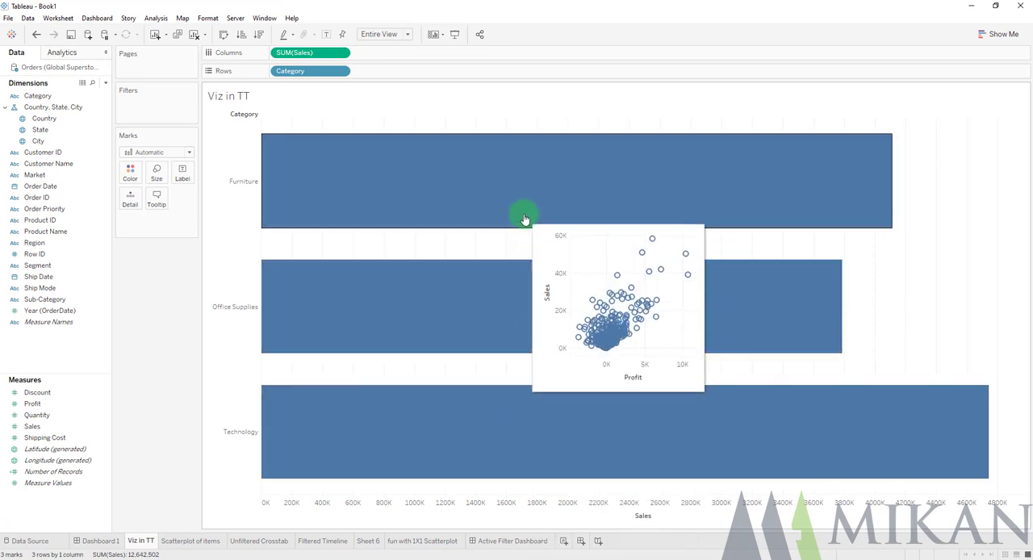
{"action": "mouse_move", "coordinate": [518, 384]}
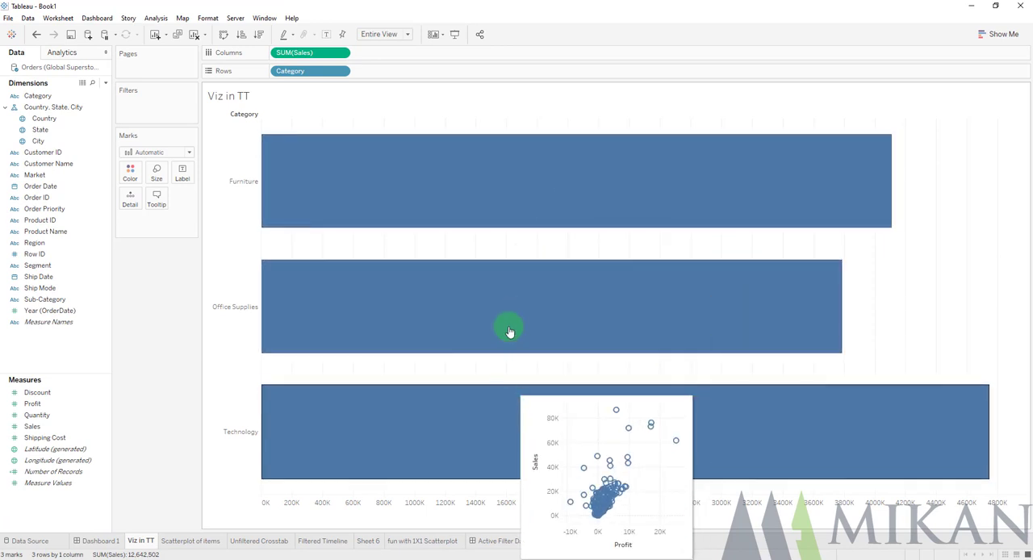
{"action": "mouse_move", "coordinate": [484, 175]}
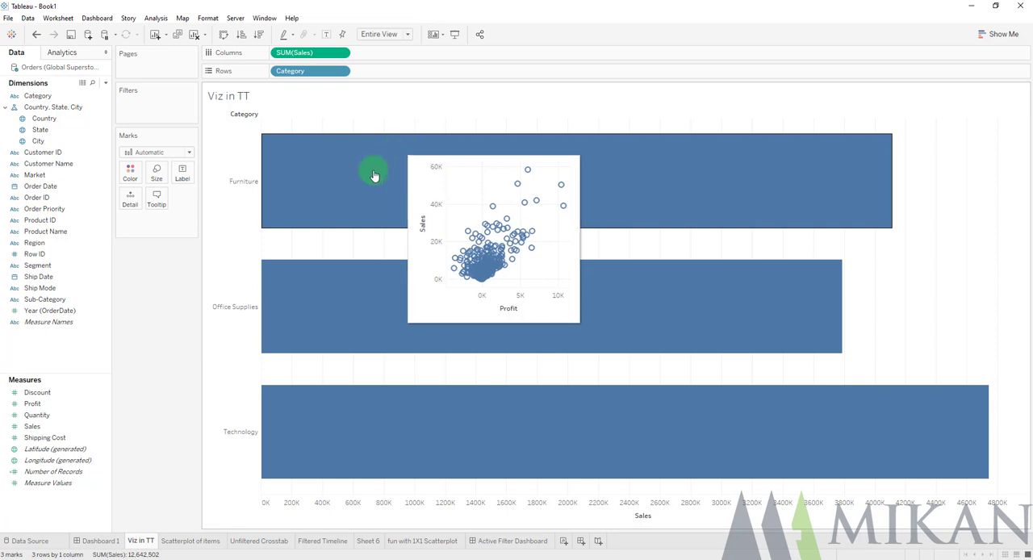
Duplicate the Unfiltered Crosstab sheet as a crosstab and compare the copy with the original bar chart
{"action": "left_click", "coordinate": [258, 540]}
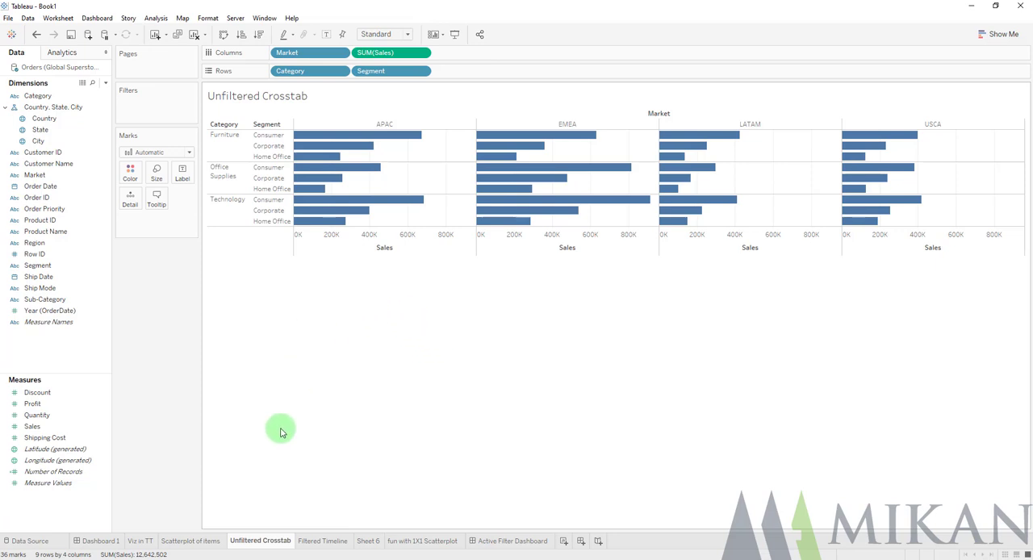
{"action": "right_click", "coordinate": [259, 543]}
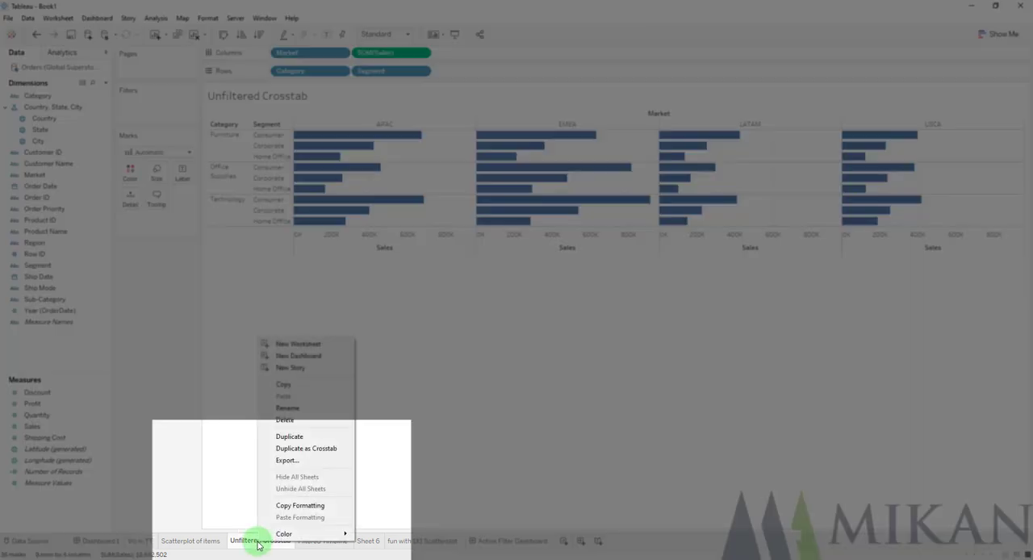
{"action": "left_click", "coordinate": [341, 449]}
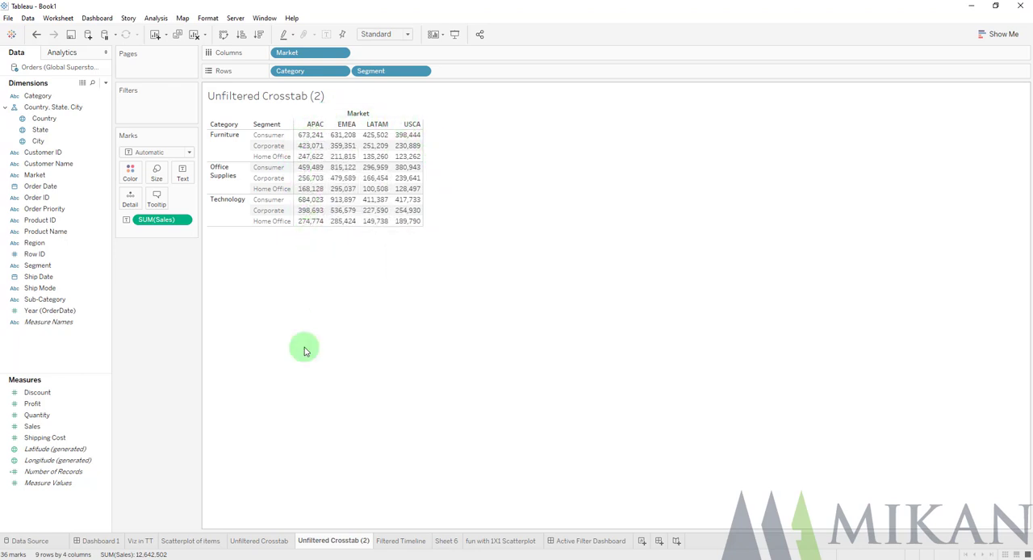
{"action": "left_click", "coordinate": [271, 539]}
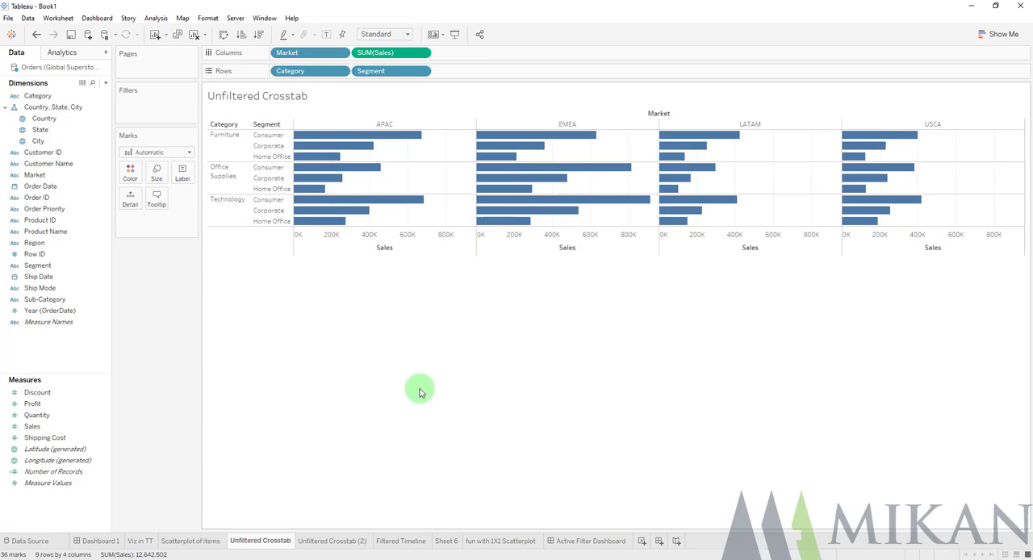
{"action": "left_click", "coordinate": [334, 541]}
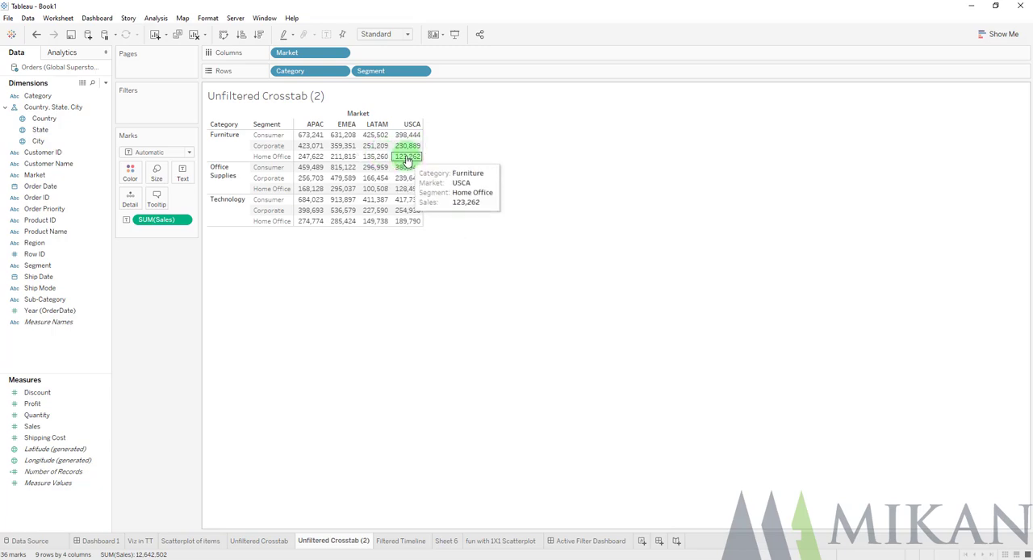
Replace the default tooltip content of the Unfiltered Crosstab sheet with the embedded Unfiltered Crosstab (2) sheet
{"action": "left_click", "coordinate": [267, 540]}
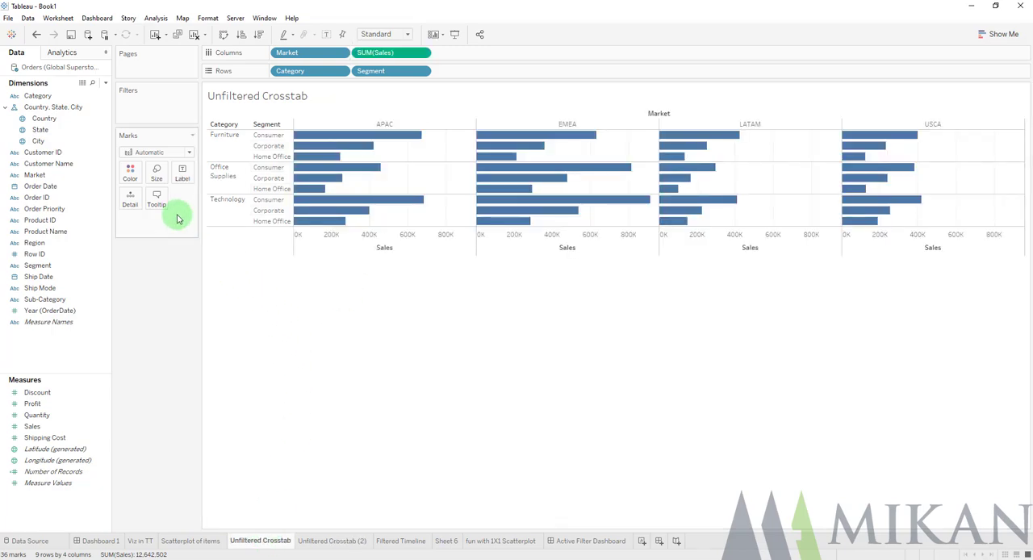
{"action": "left_click", "coordinate": [158, 201]}
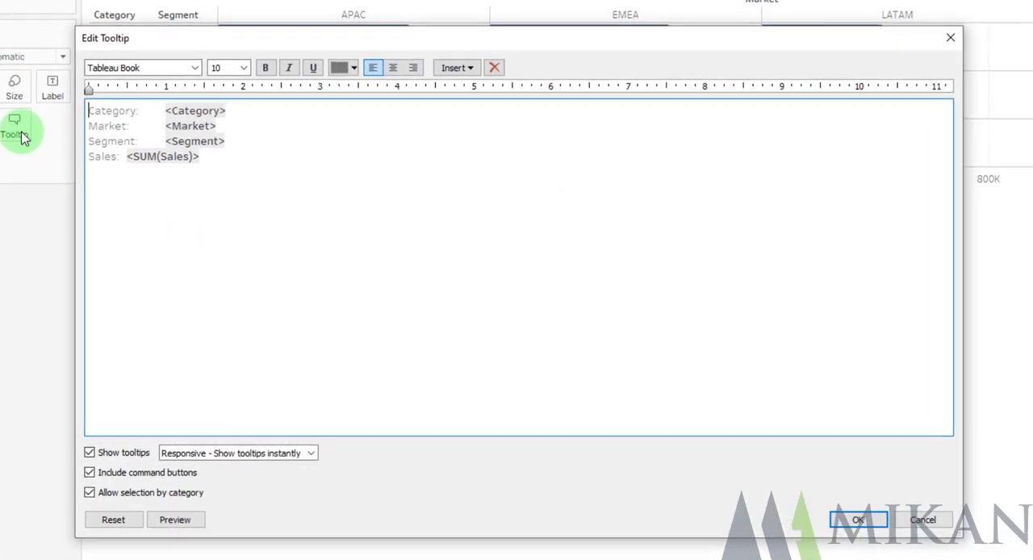
{"action": "key", "text": "ctrl+a"}
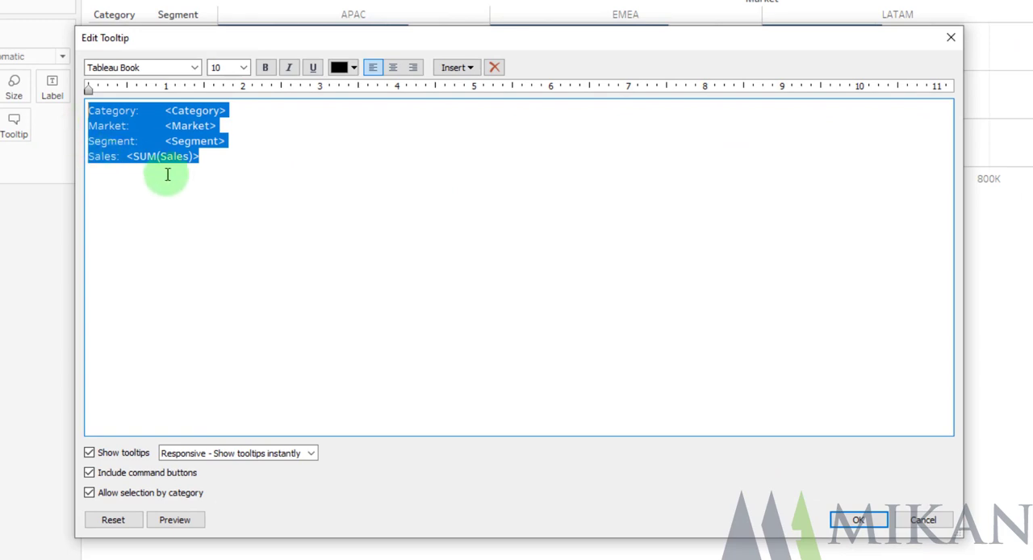
{"action": "key", "text": "Delete"}
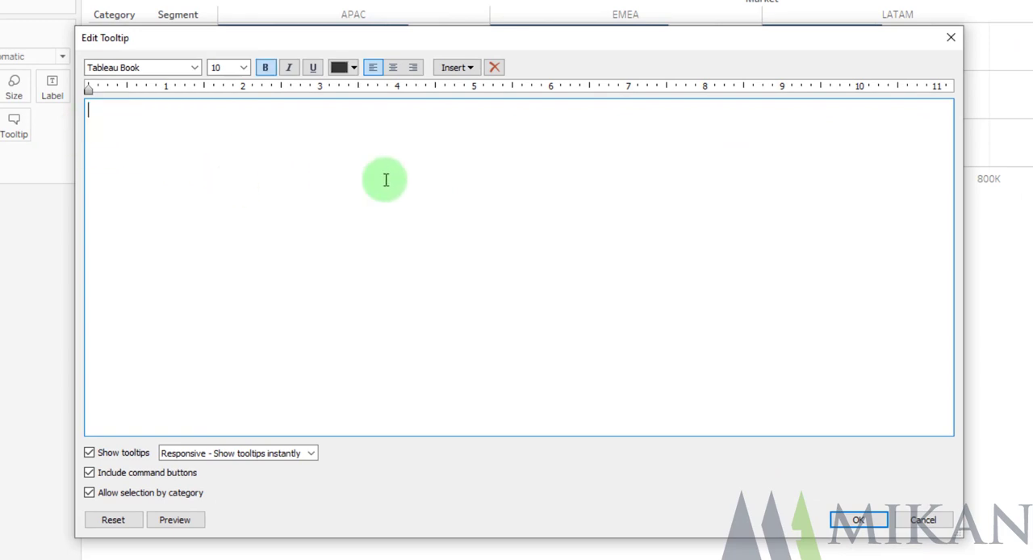
{"action": "left_click", "coordinate": [466, 71]}
{"action": "mouse_move", "coordinate": [477, 87]}
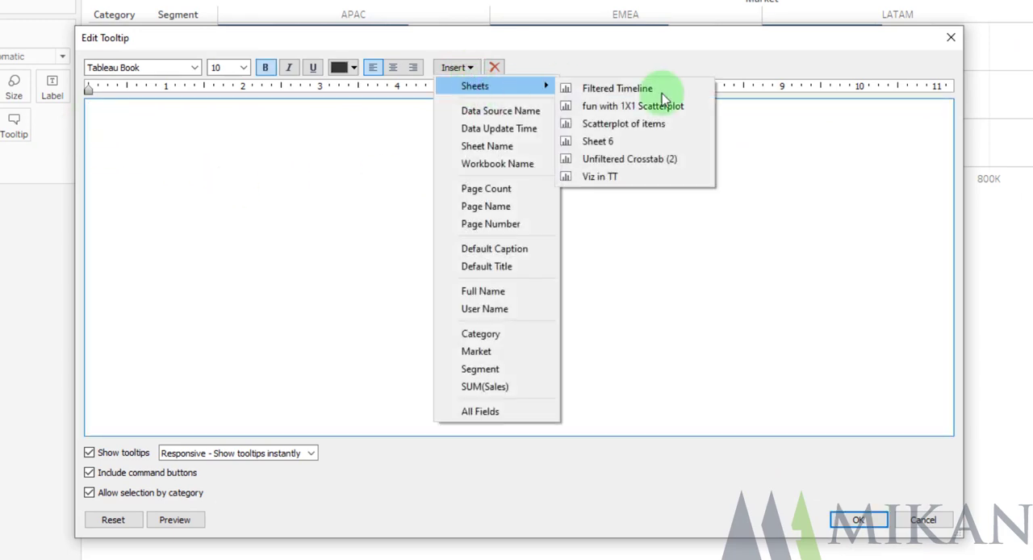
{"action": "left_click", "coordinate": [629, 159]}
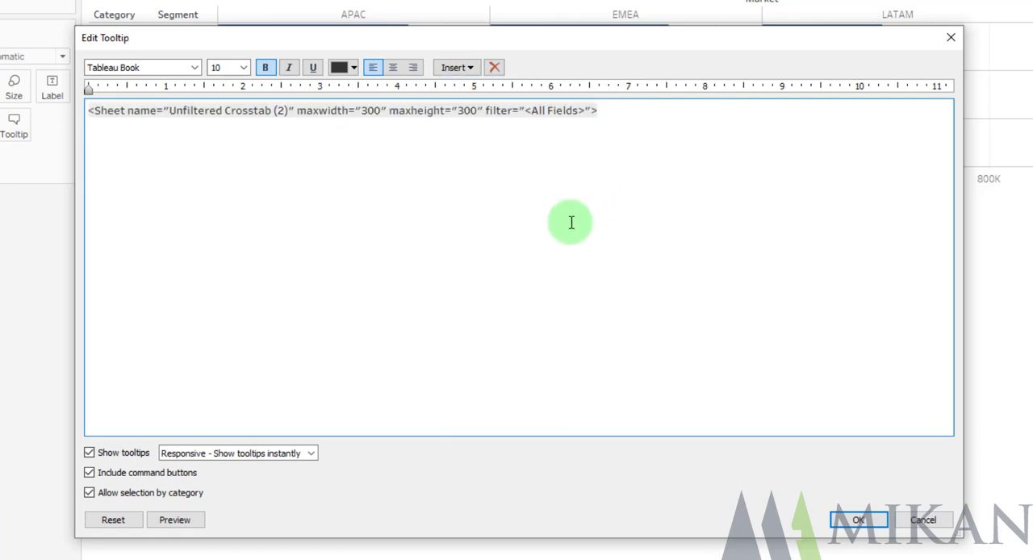
Remove All Fields from the filter parameter of the embedded Unfiltered Crosstab (2) reference, apply it and check the tooltip on the bars
{"action": "triple_click", "coordinate": [576, 111]}
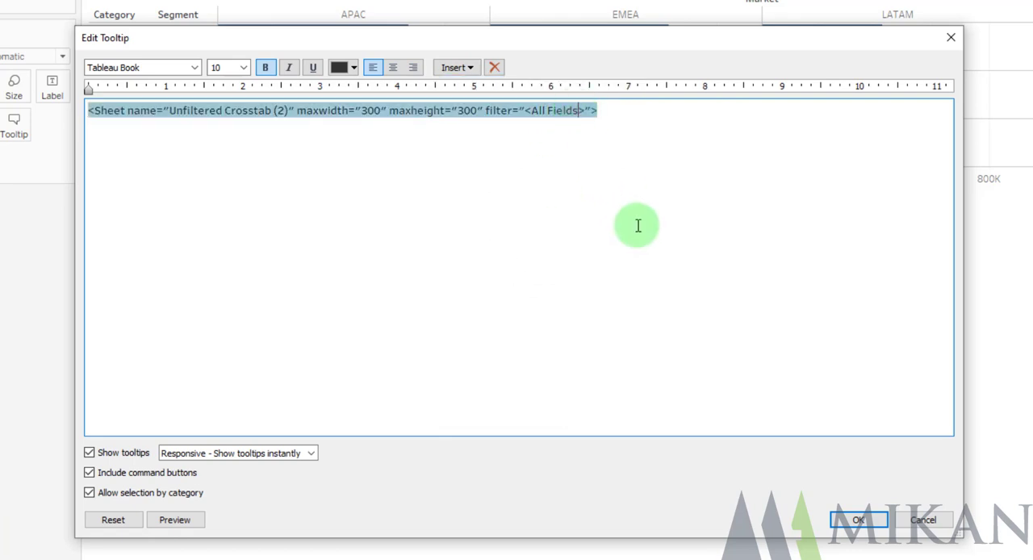
{"action": "left_click_drag", "start_coordinate": [597, 110], "coordinate": [493, 111]}
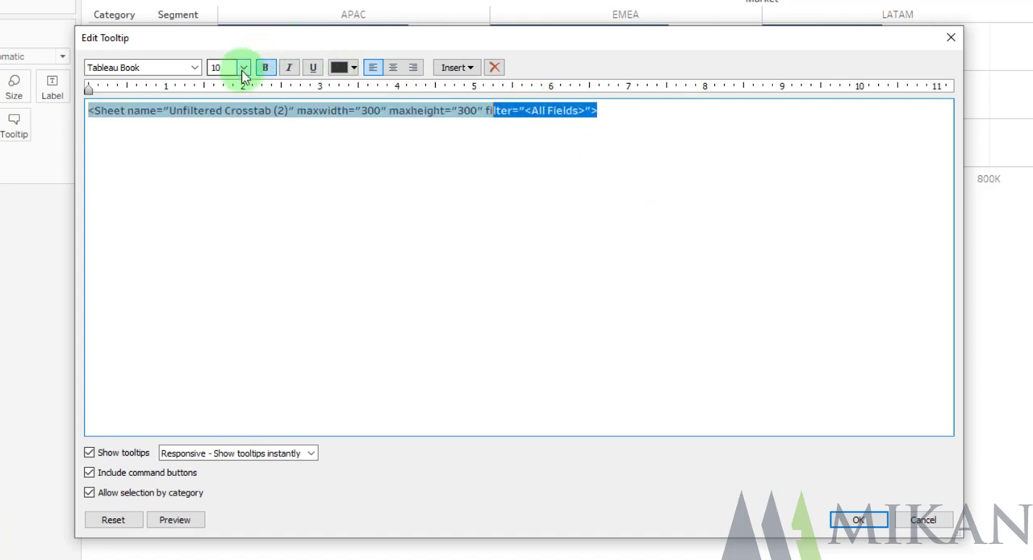
{"action": "left_click", "coordinate": [531, 111]}
{"action": "left_click_drag", "start_coordinate": [531, 111], "coordinate": [580, 111]}
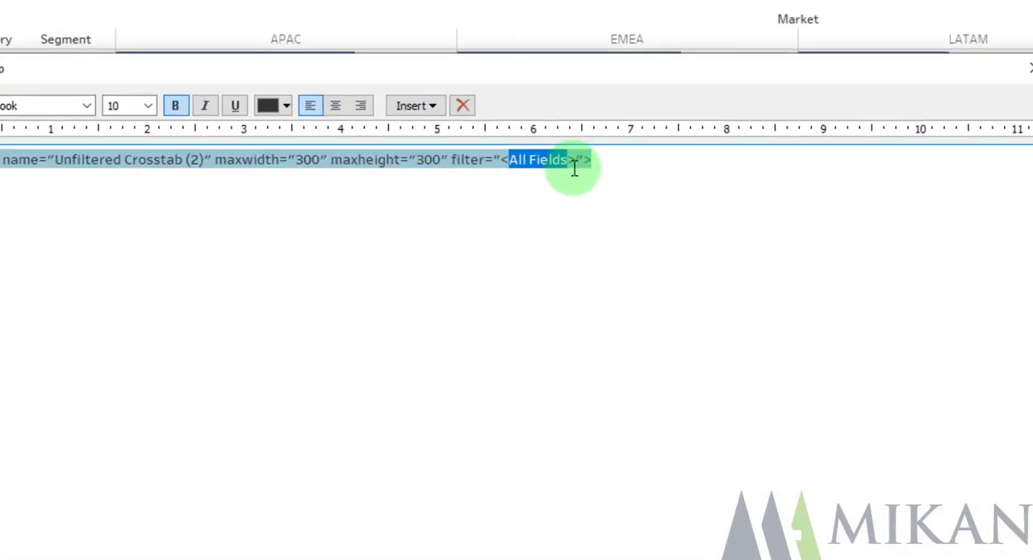
{"action": "left_click", "coordinate": [557, 304]}
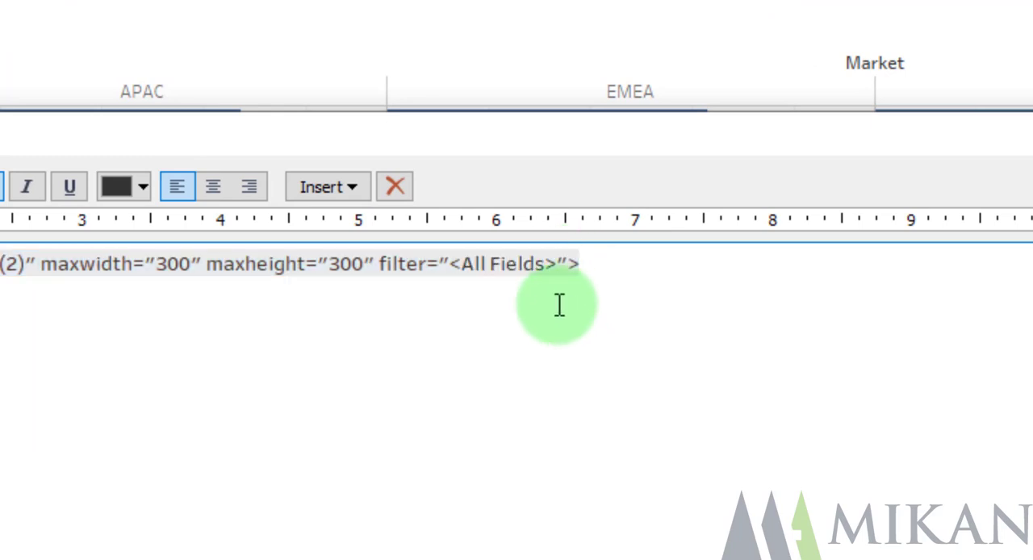
{"action": "left_click_drag", "start_coordinate": [462, 263], "coordinate": [546, 263]}
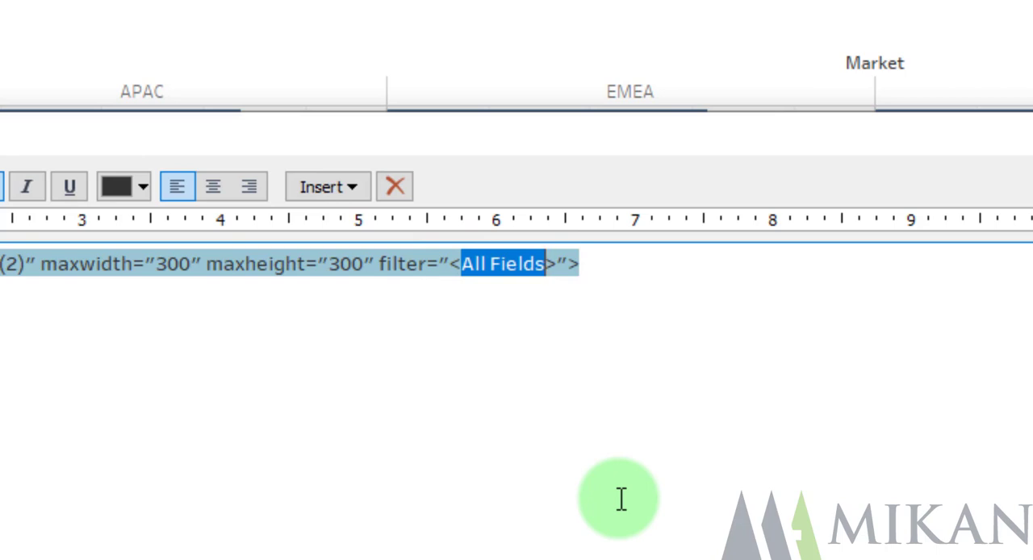
{"action": "key", "text": "Delete"}
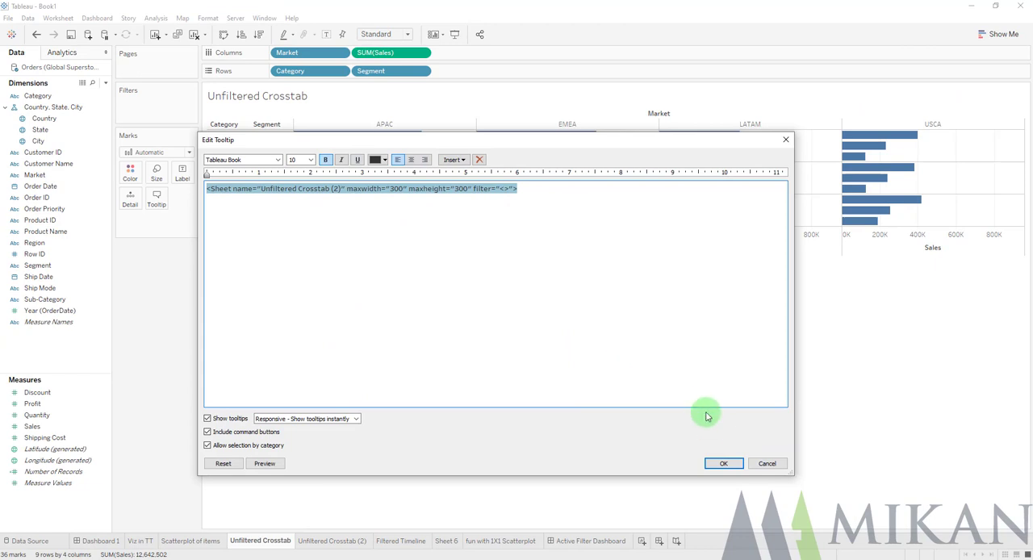
{"action": "left_click", "coordinate": [724, 463]}
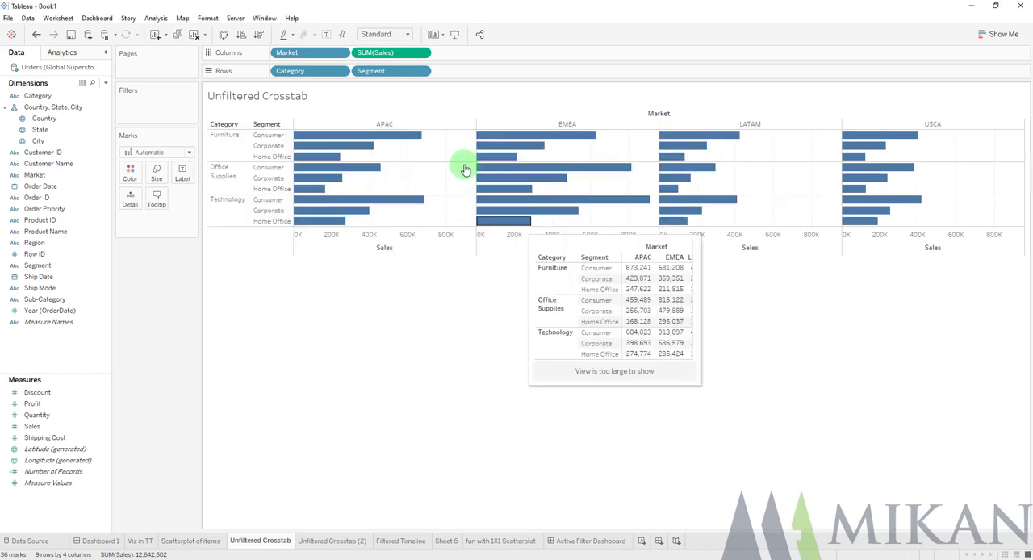
{"action": "mouse_move", "coordinate": [411, 139]}
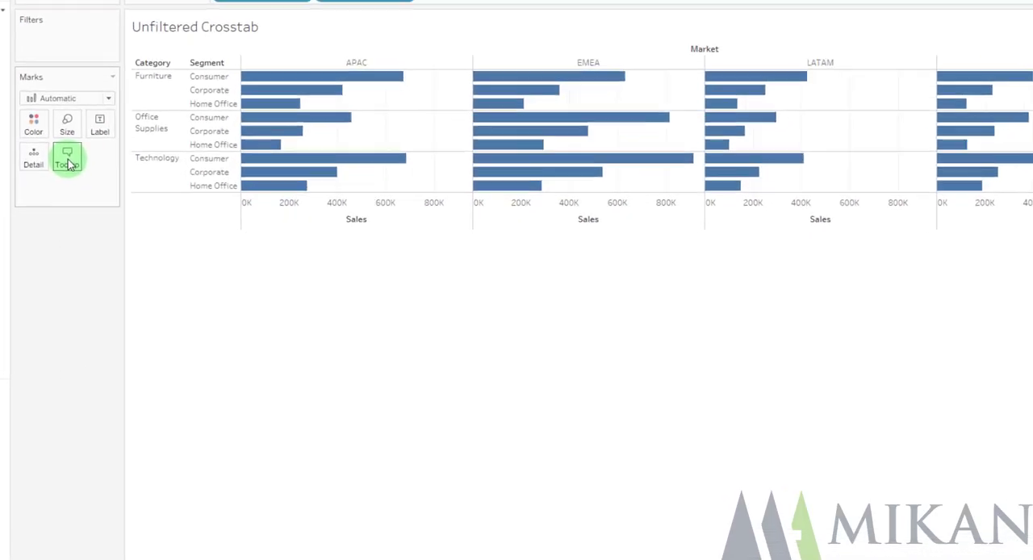
Set both maxwidth and maxheight of the embedded Unfiltered Crosstab (2) reference to 450, apply the tooltip and check it on the bars
{"action": "left_click", "coordinate": [157, 199]}
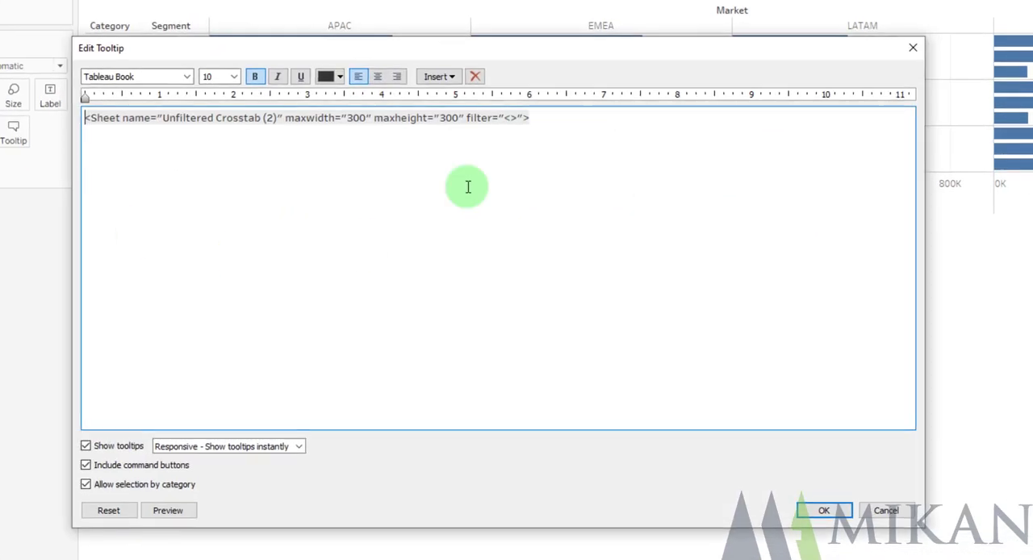
{"action": "triple_click", "coordinate": [381, 123]}
{"action": "key", "text": "BackSpace"}
{"action": "key", "text": "BackSpace"}
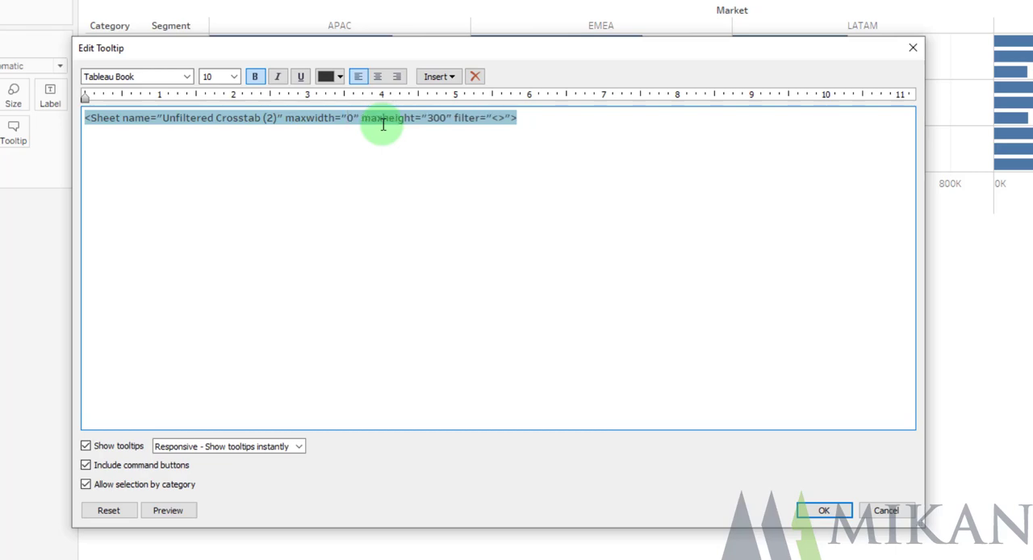
{"action": "type", "text": "45"}
{"action": "left_click", "coordinate": [449, 119]}
{"action": "key", "text": "BackSpace"}
{"action": "key", "text": "BackSpace"}
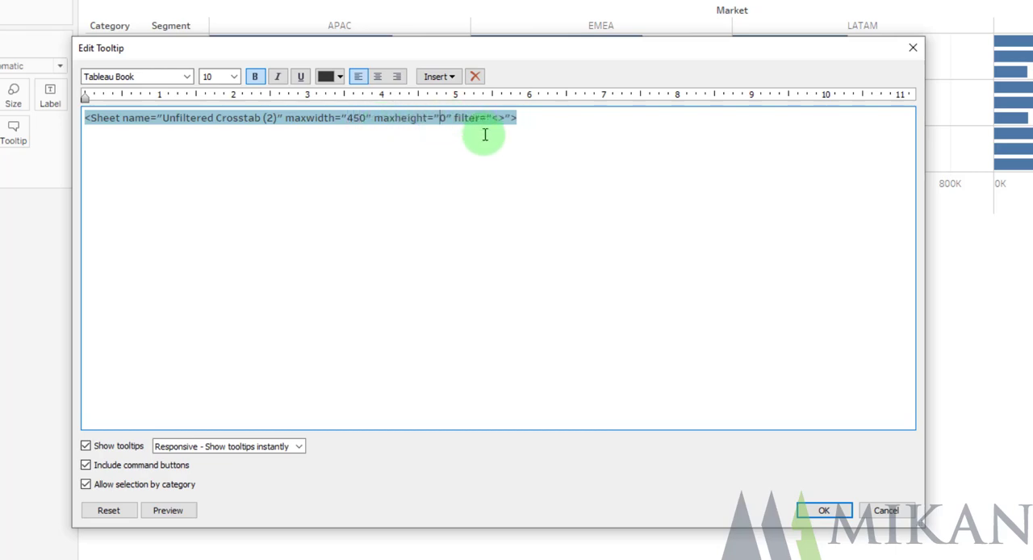
{"action": "type", "text": "45"}
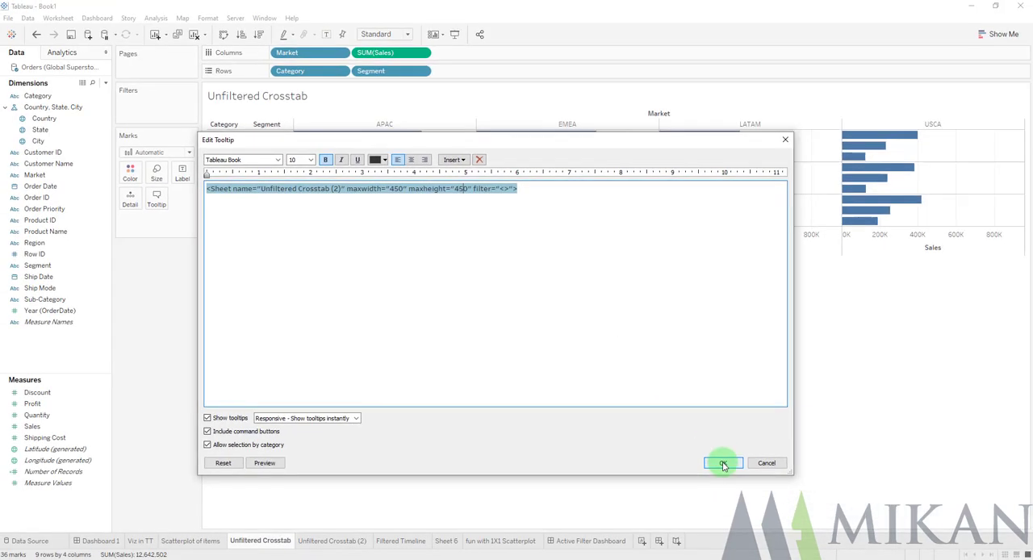
{"action": "left_click", "coordinate": [723, 465]}
{"action": "mouse_move", "coordinate": [412, 140]}
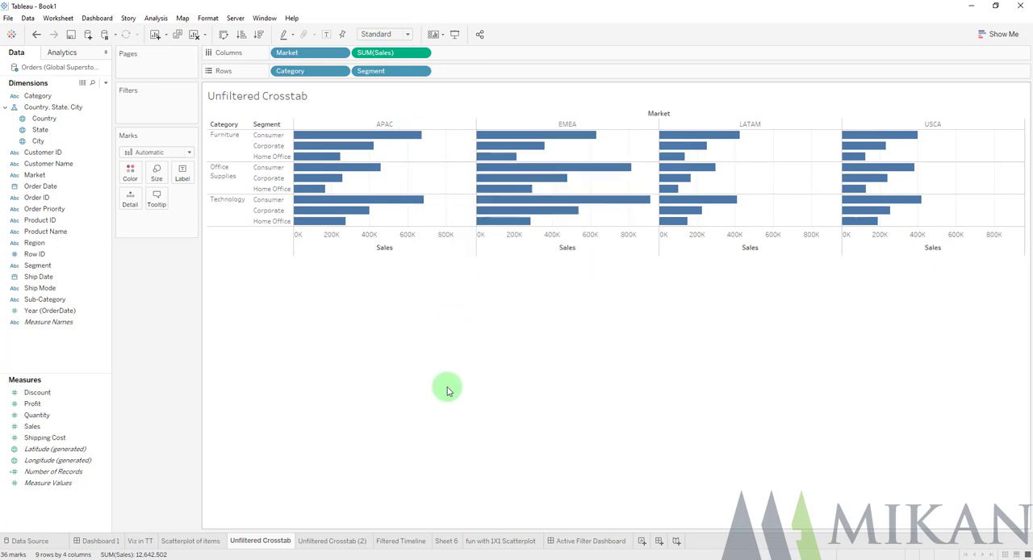
Build a timeline in Sheet 6 with continuous MONTH(Order Date) on columns and Sales on rows
{"action": "left_click", "coordinate": [412, 543]}
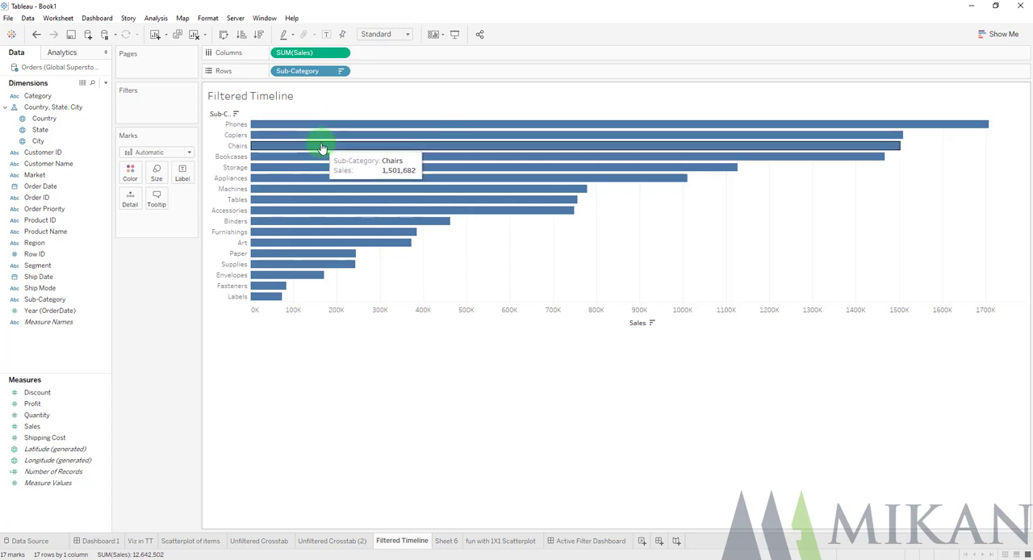
{"action": "left_click", "coordinate": [447, 544]}
{"action": "left_click", "coordinate": [56, 188]}
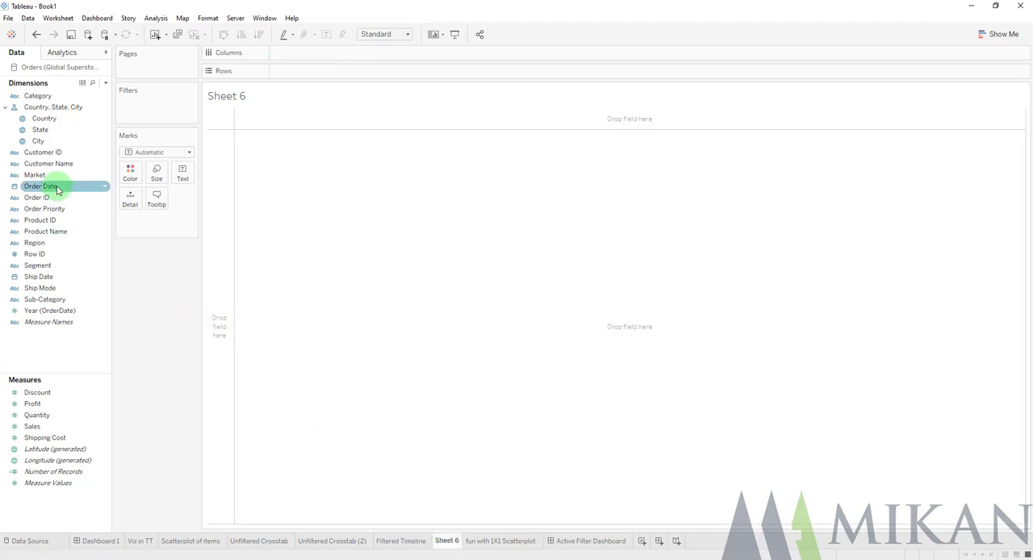
{"action": "left_click_drag", "start_coordinate": [56, 188], "coordinate": [293, 56]}
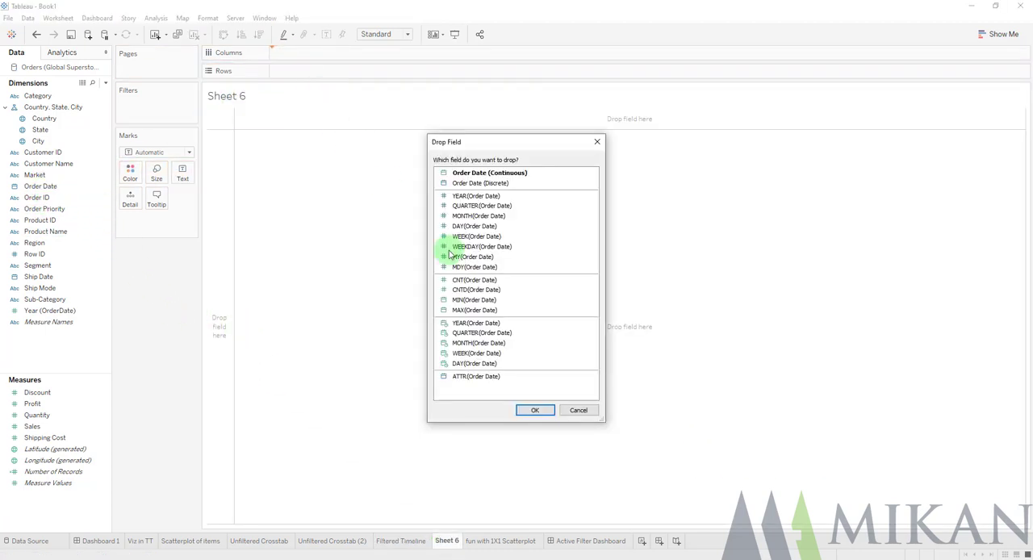
{"action": "left_click", "coordinate": [478, 343]}
{"action": "left_click", "coordinate": [534, 410]}
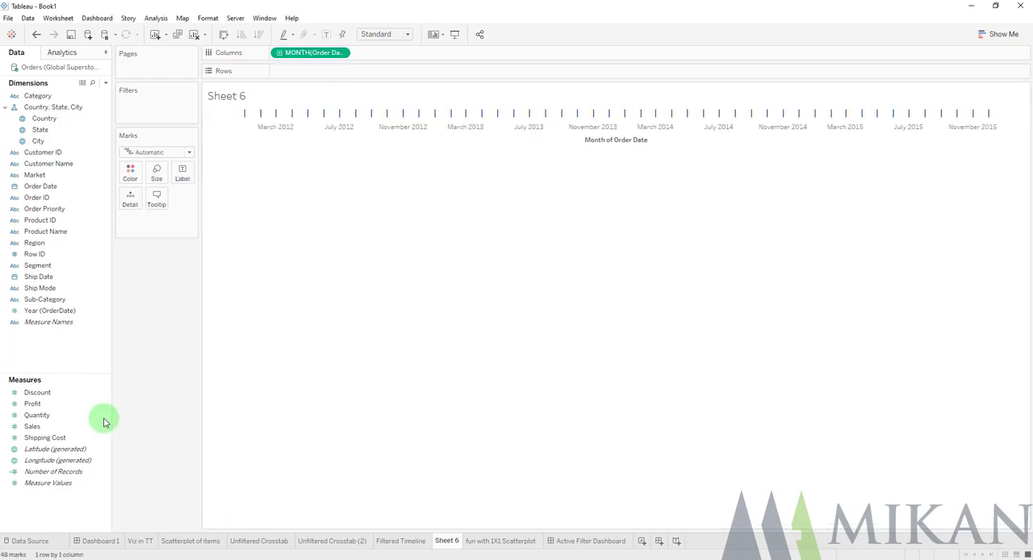
{"action": "mouse_move", "coordinate": [32, 426]}
{"action": "left_mouse_down"}
{"action": "mouse_move", "coordinate": [138, 311]}
{"action": "mouse_move", "coordinate": [305, 73]}
{"action": "left_mouse_up"}
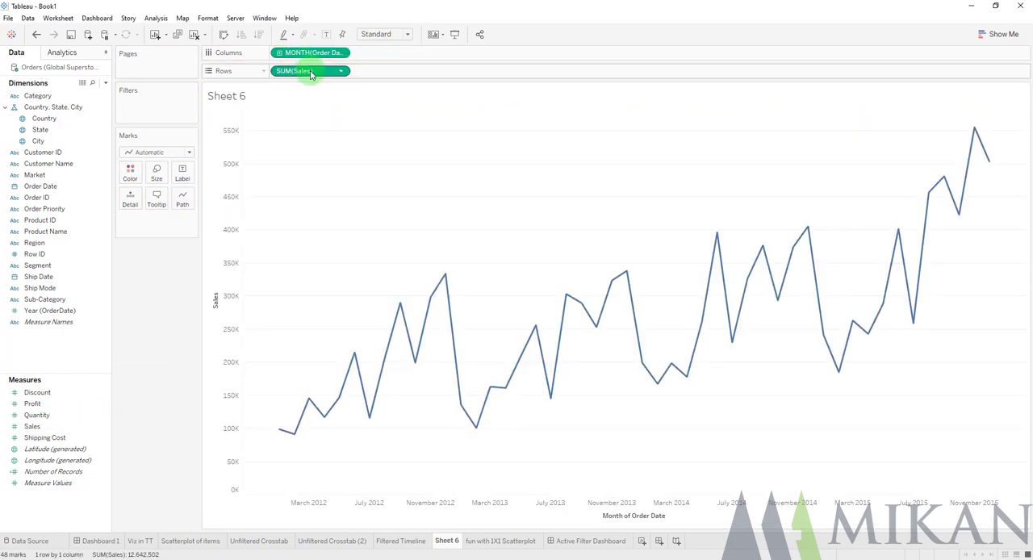
Color the Sheet 6 sales timeline by Sub-Category
{"action": "left_click", "coordinate": [90, 231]}
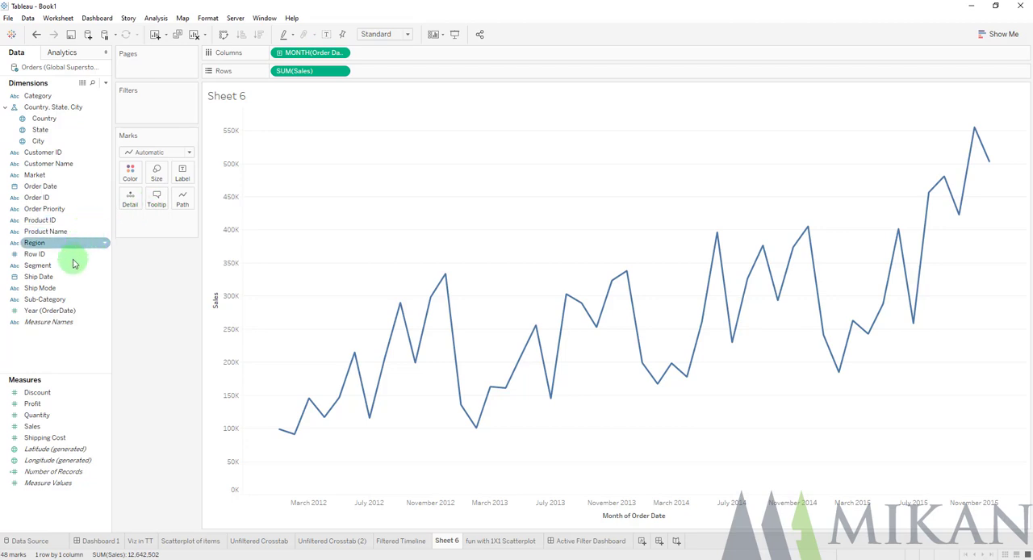
{"action": "left_click", "coordinate": [50, 300]}
{"action": "left_click_drag", "start_coordinate": [54, 299], "coordinate": [136, 176]}
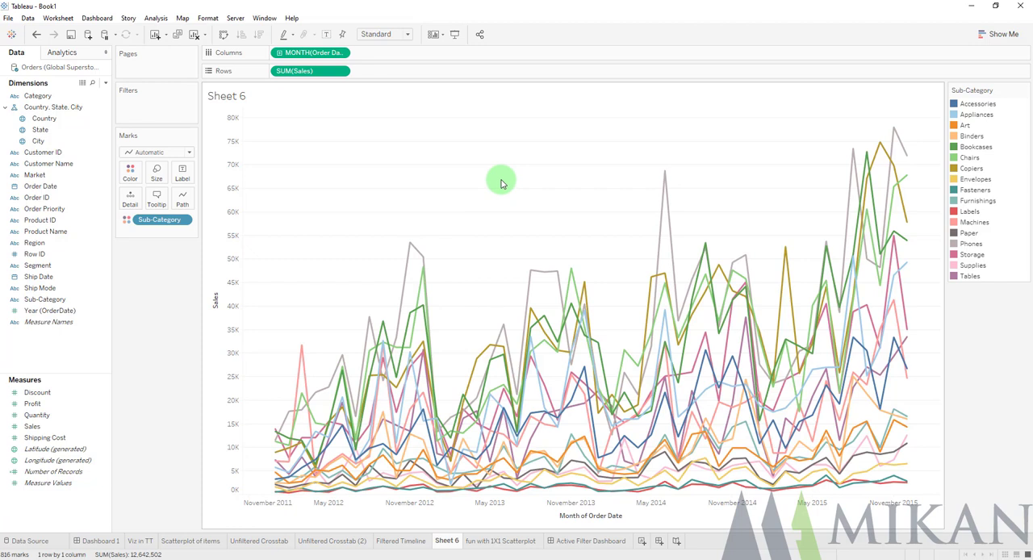
Replace the default tooltip content of the Filtered Timeline sheet with the embedded Sheet 6
{"action": "left_click", "coordinate": [395, 542]}
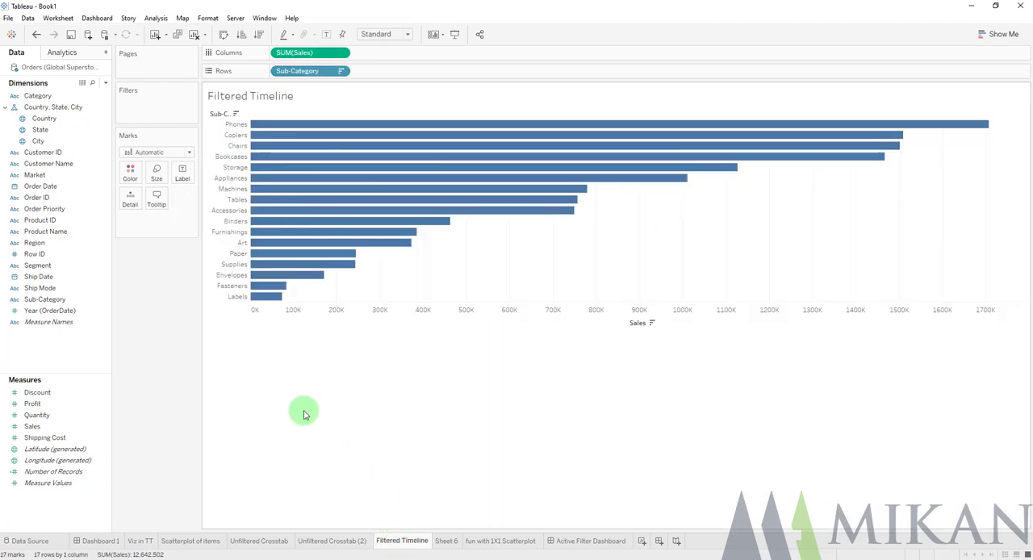
{"action": "left_click", "coordinate": [156, 198]}
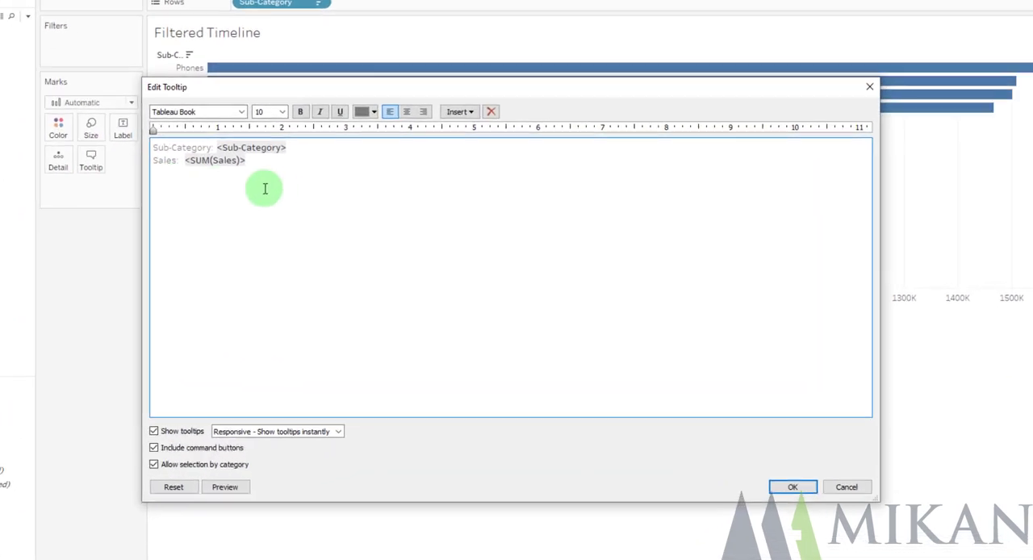
{"action": "key", "text": "ctrl+a"}
{"action": "key", "text": "Delete"}
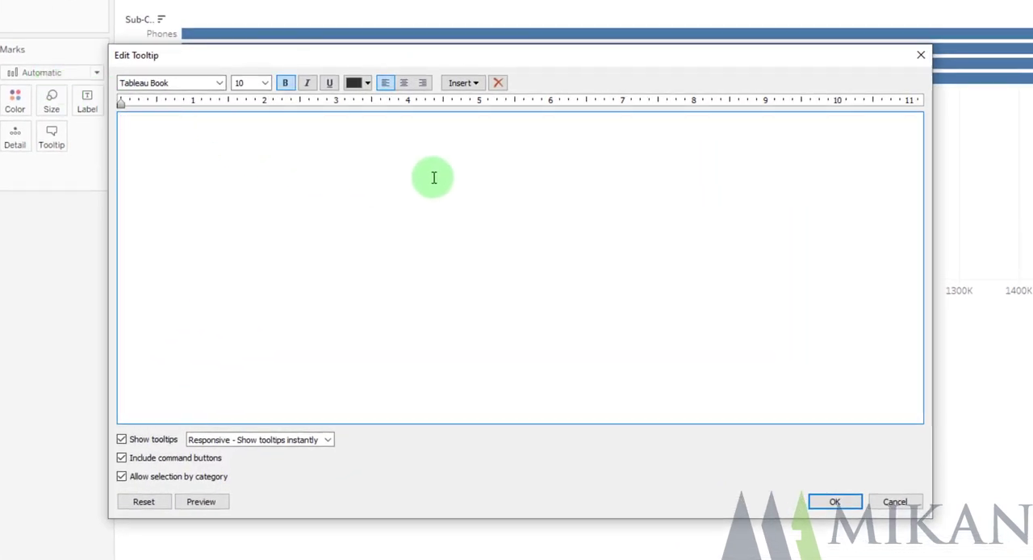
{"action": "left_click", "coordinate": [461, 82]}
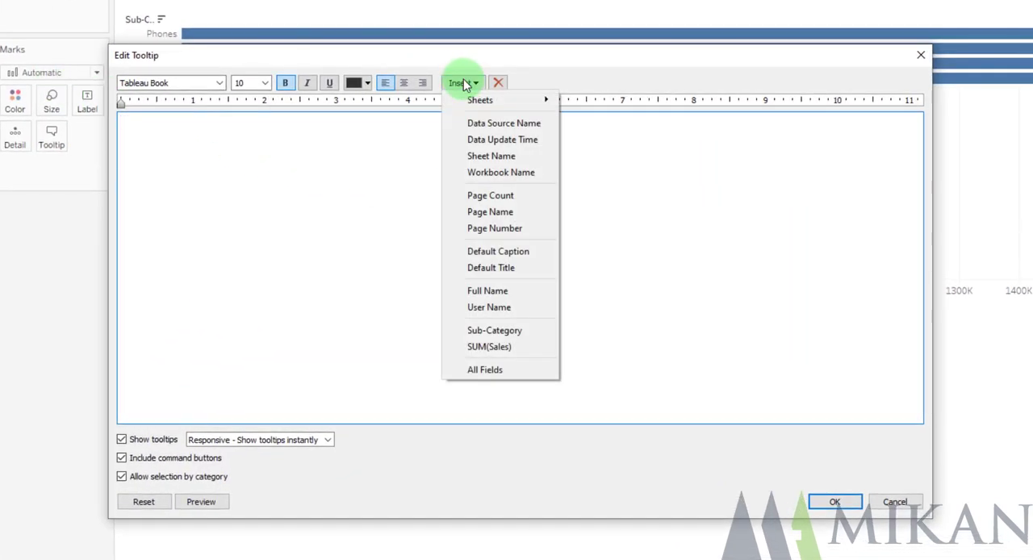
{"action": "mouse_move", "coordinate": [477, 102]}
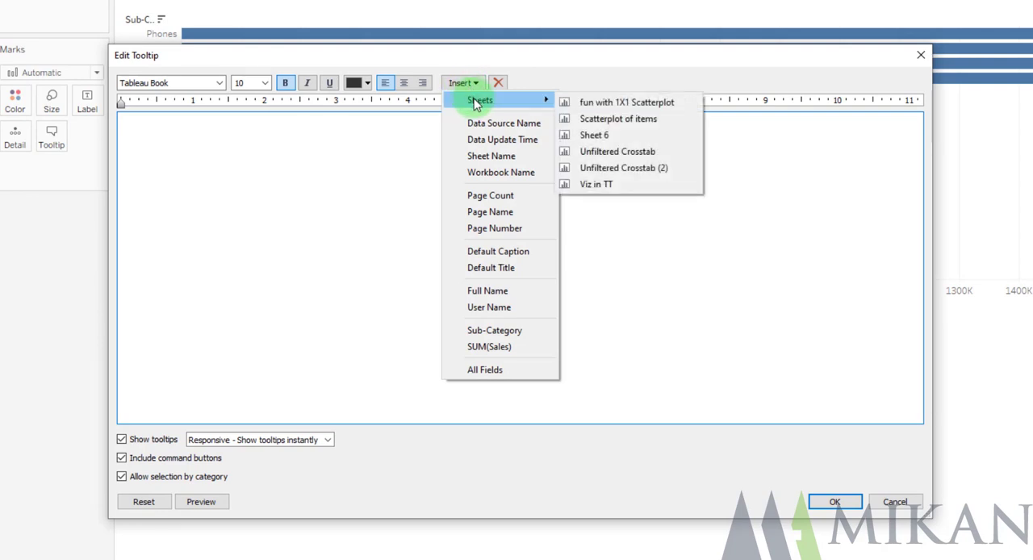
{"action": "left_click", "coordinate": [627, 136]}
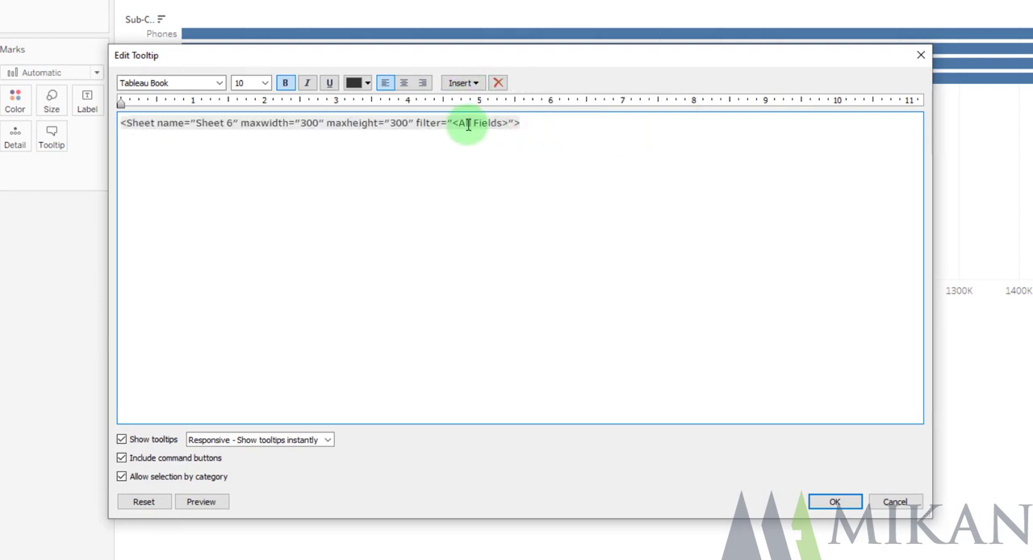
Set maxwidth of the embedded Sheet 6 reference to 450, apply the tooltip and check it on the Accessories bar
{"action": "triple_click", "coordinate": [315, 125]}
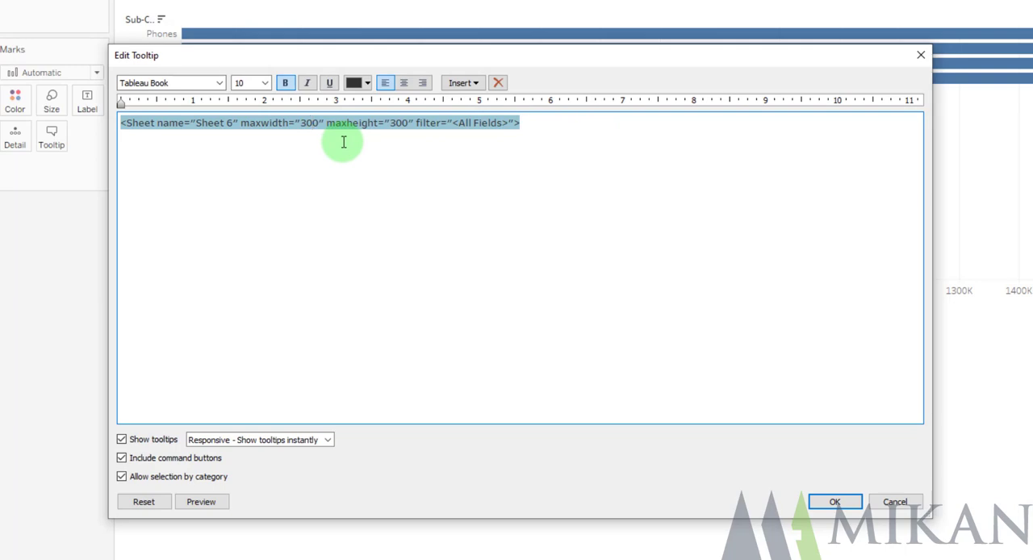
{"action": "key", "text": "BackSpace"}
{"action": "key", "text": "BackSpace"}
{"action": "type", "text": "45"}
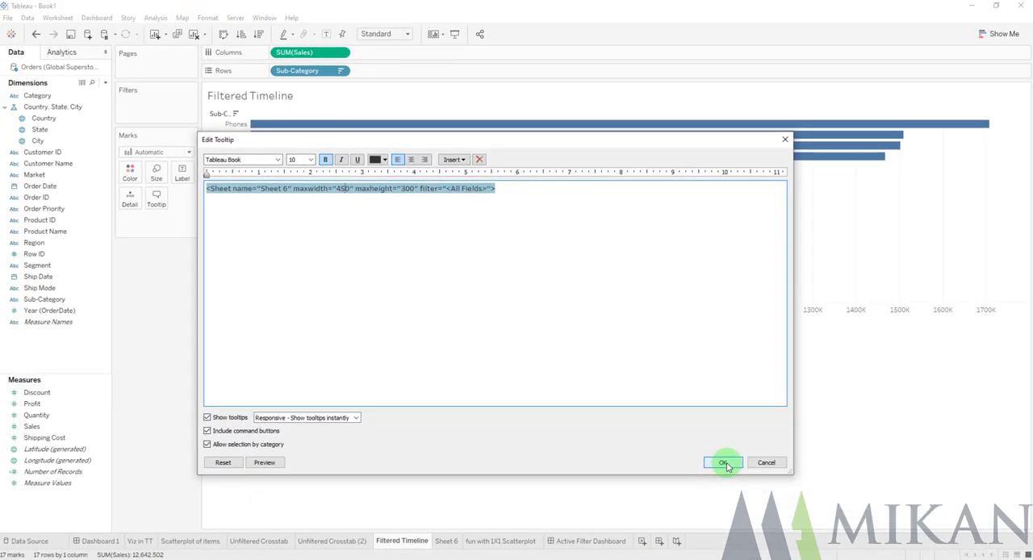
{"action": "left_click", "coordinate": [834, 501]}
{"action": "mouse_move", "coordinate": [520, 217]}
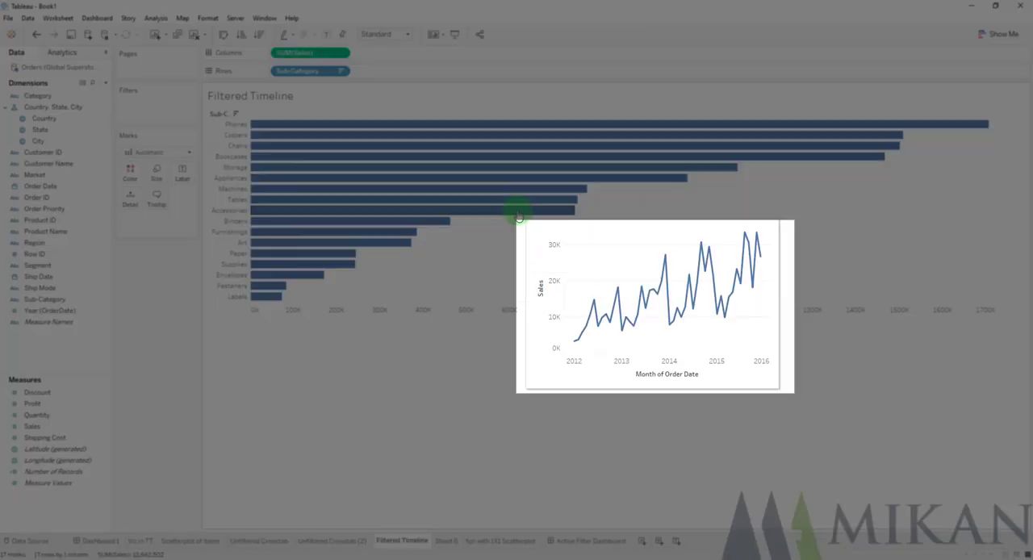
{"action": "left_click", "coordinate": [520, 216]}
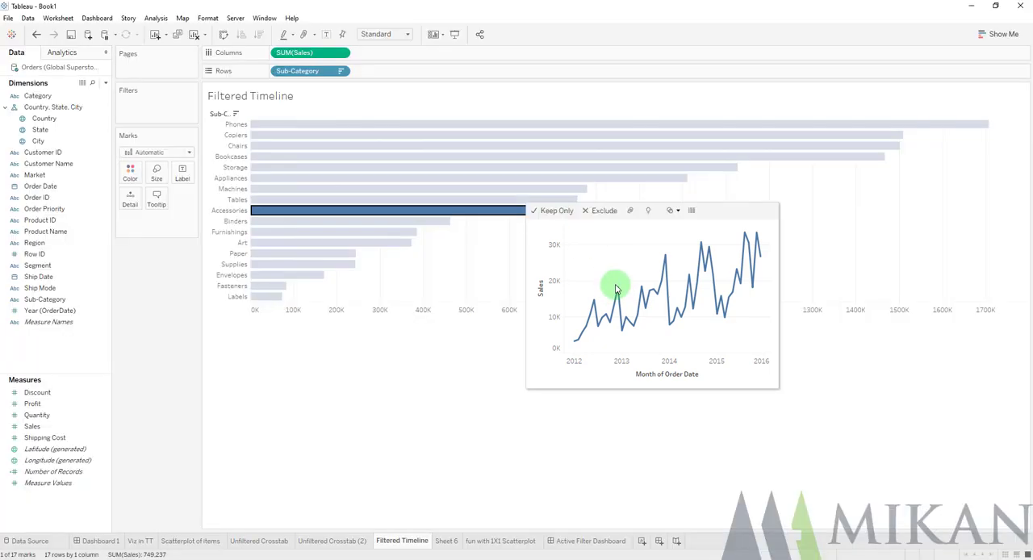
Place Filtered Timeline on the Active Filter Dashboard, with Sheet 6 below it
{"action": "left_click", "coordinate": [582, 541]}
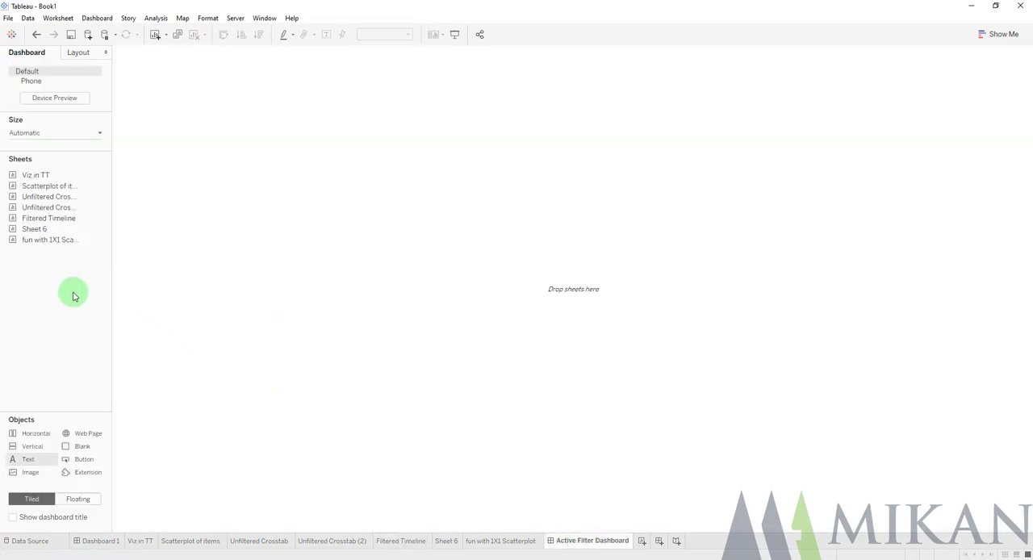
{"action": "mouse_move", "coordinate": [57, 224]}
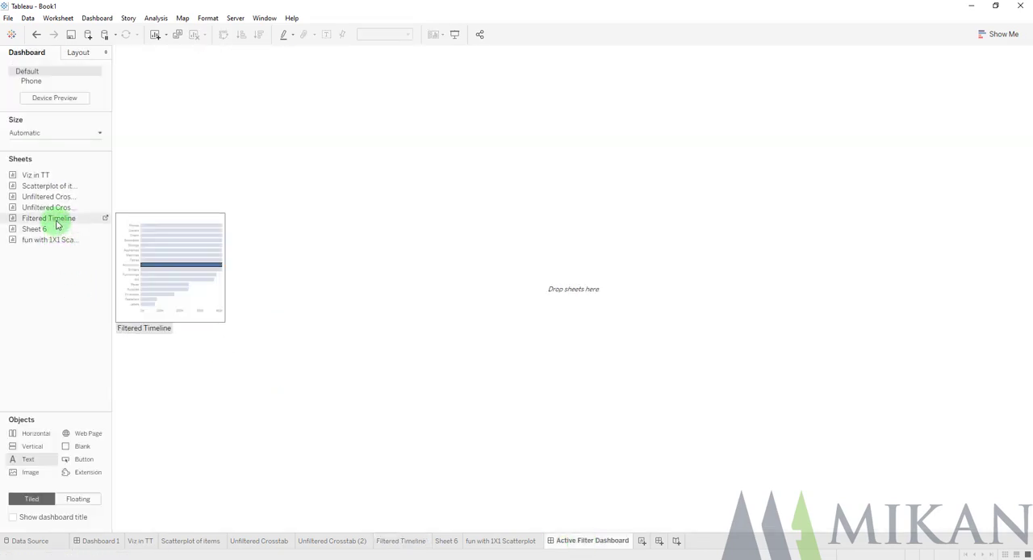
{"action": "mouse_move", "coordinate": [56, 225]}
{"action": "left_mouse_down"}
{"action": "mouse_move", "coordinate": [240, 187]}
{"action": "mouse_move", "coordinate": [153, 205]}
{"action": "mouse_move", "coordinate": [461, 403]}
{"action": "mouse_move", "coordinate": [470, 196]}
{"action": "left_mouse_up"}
Compare the tooltip timeline with the dashboard's Sheet 6 chart for the Tables and Storage bars, then select the Storage bar
{"action": "mouse_move", "coordinate": [465, 181]}
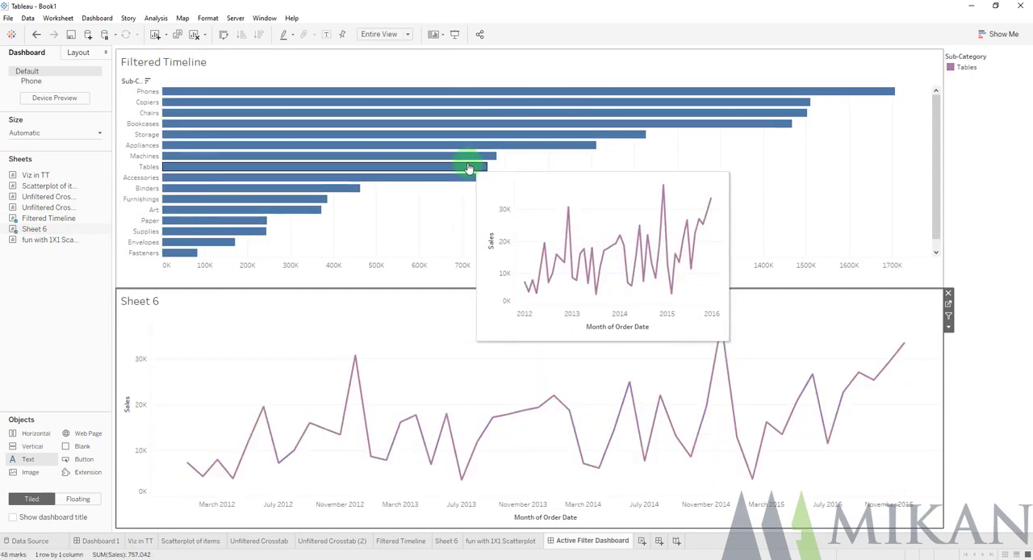
{"action": "mouse_move", "coordinate": [474, 146]}
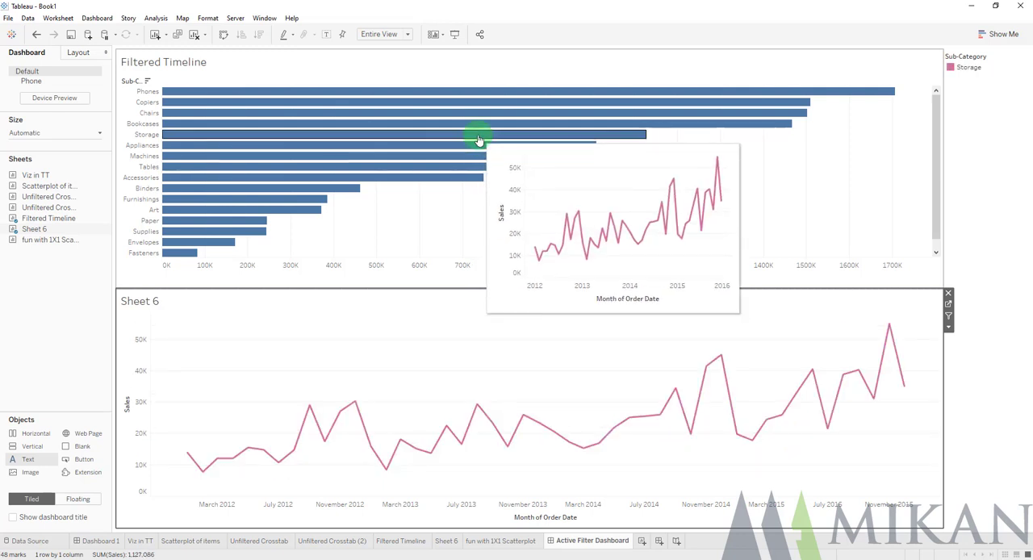
{"action": "left_click", "coordinate": [478, 138]}
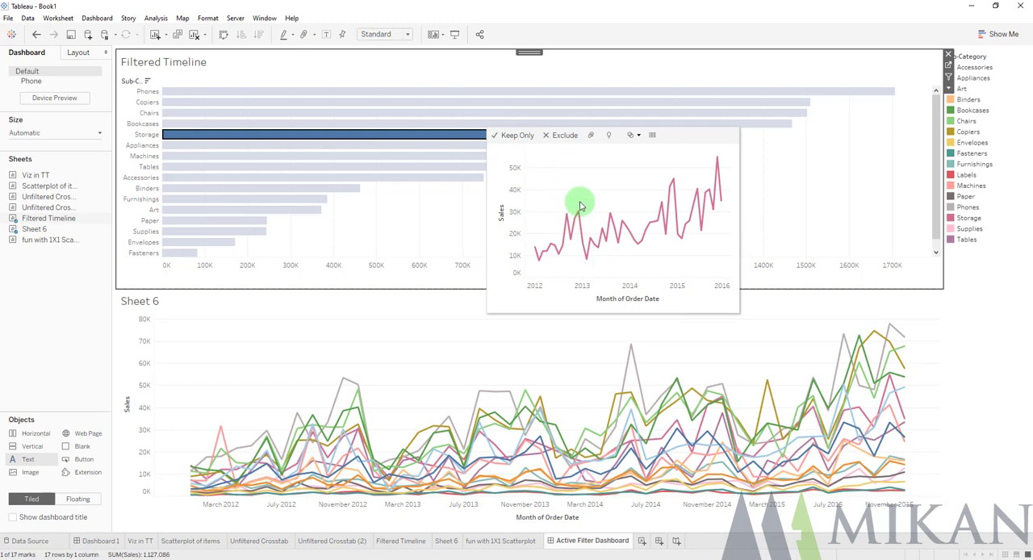
Clear the Storage bar selection on the dashboard and open the fun with 1X1 Scatterplot sheet
{"action": "left_click", "coordinate": [477, 203]}
{"action": "mouse_move", "coordinate": [473, 174]}
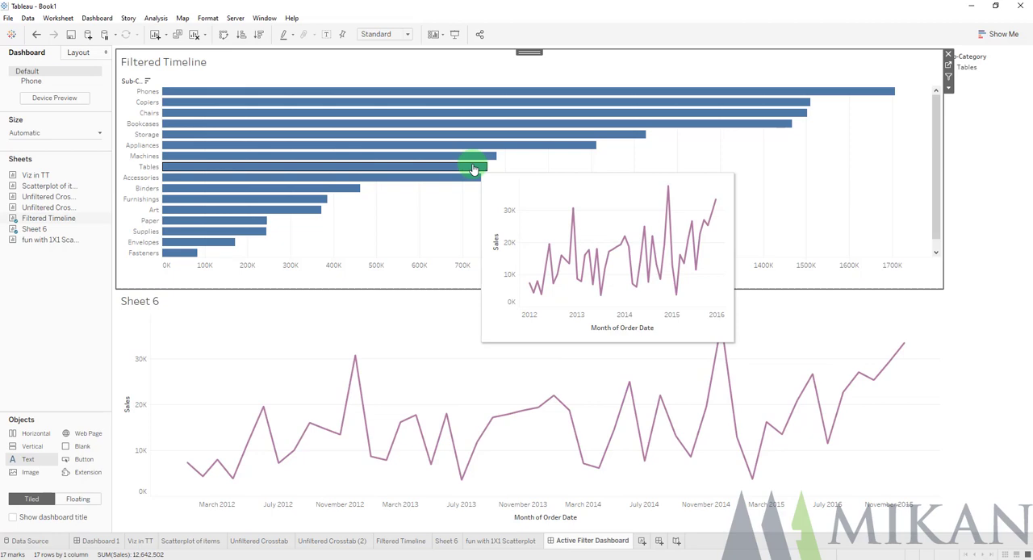
{"action": "left_click", "coordinate": [513, 541]}
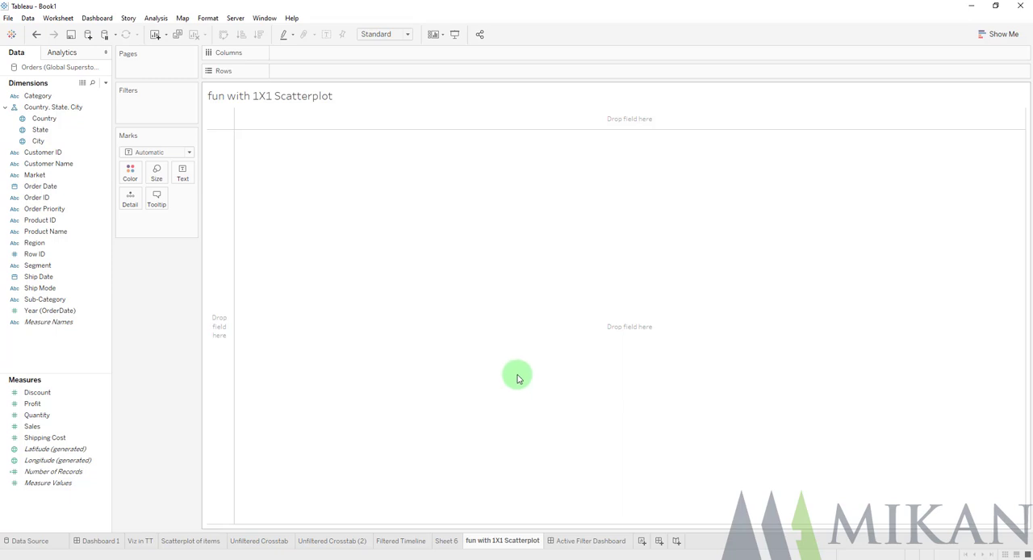
Create a calculated field named x with the formula min(1)
{"action": "left_click", "coordinate": [107, 84]}
{"action": "left_click", "coordinate": [76, 92]}
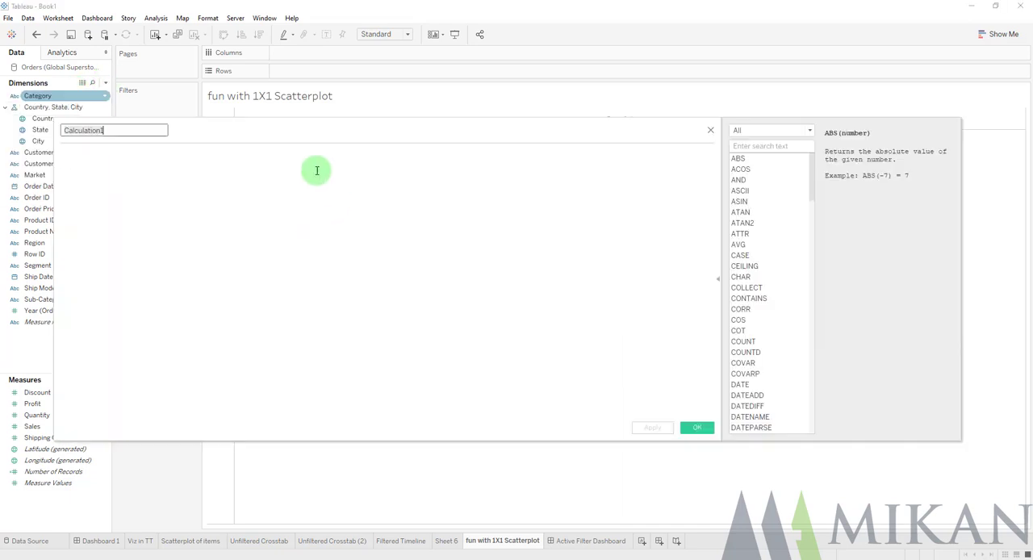
{"action": "type", "text": "x"}
{"action": "left_click", "coordinate": [134, 178]}
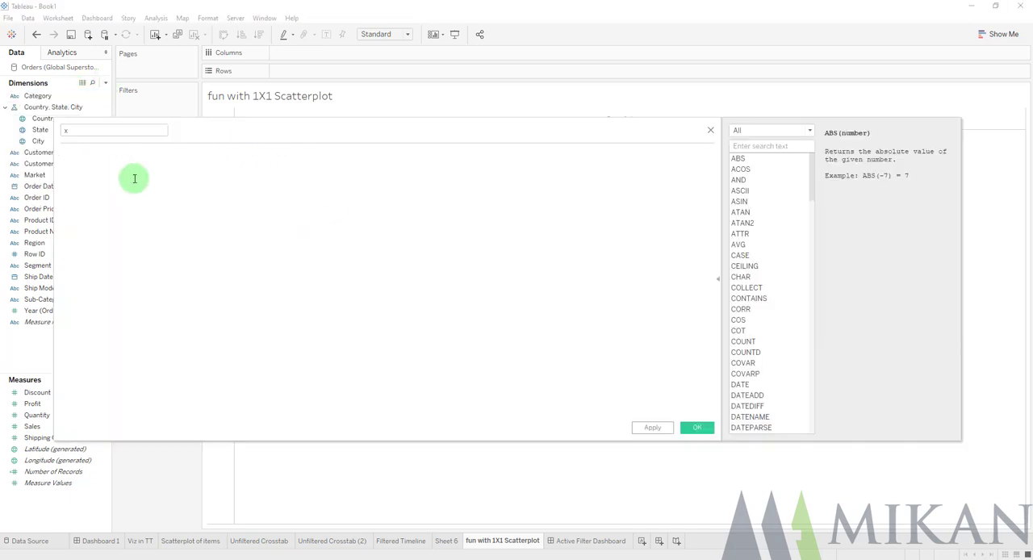
{"action": "type", "text": "min(1)"}
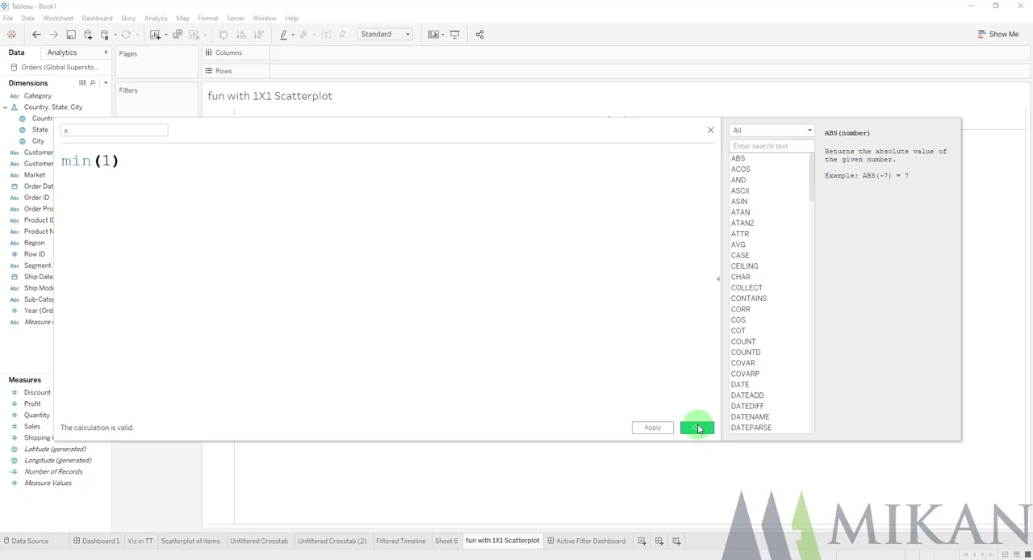
{"action": "left_click", "coordinate": [699, 428]}
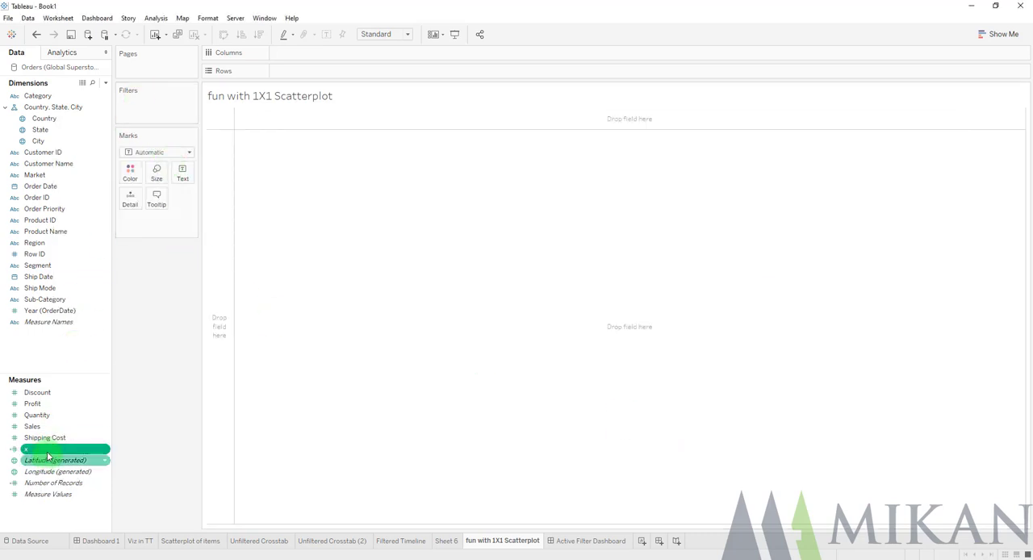
Duplicate the x calculation as a field named y, and place y on Columns and x on Rows
{"action": "right_click", "coordinate": [74, 448]}
{"action": "left_click", "coordinate": [79, 280]}
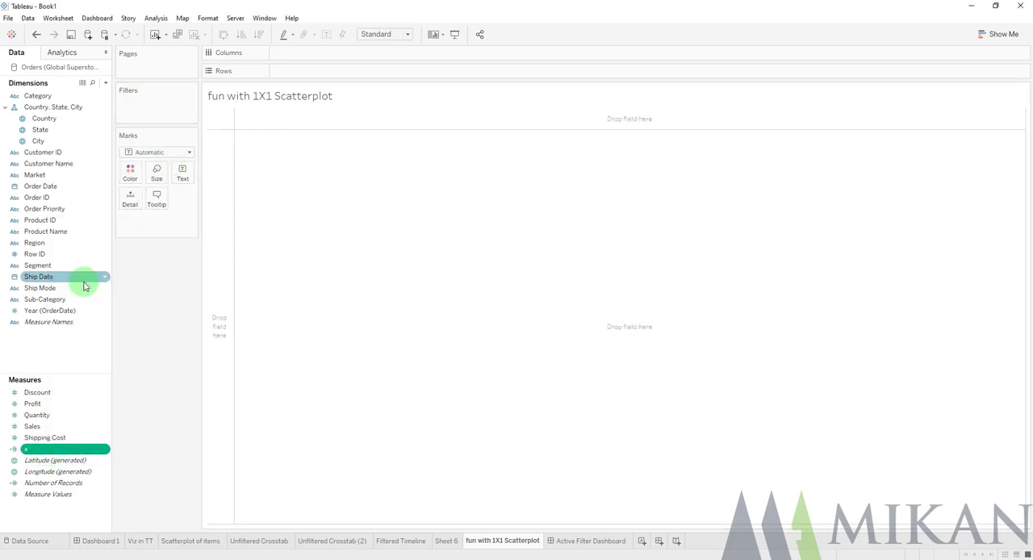
{"action": "right_click", "coordinate": [59, 461]}
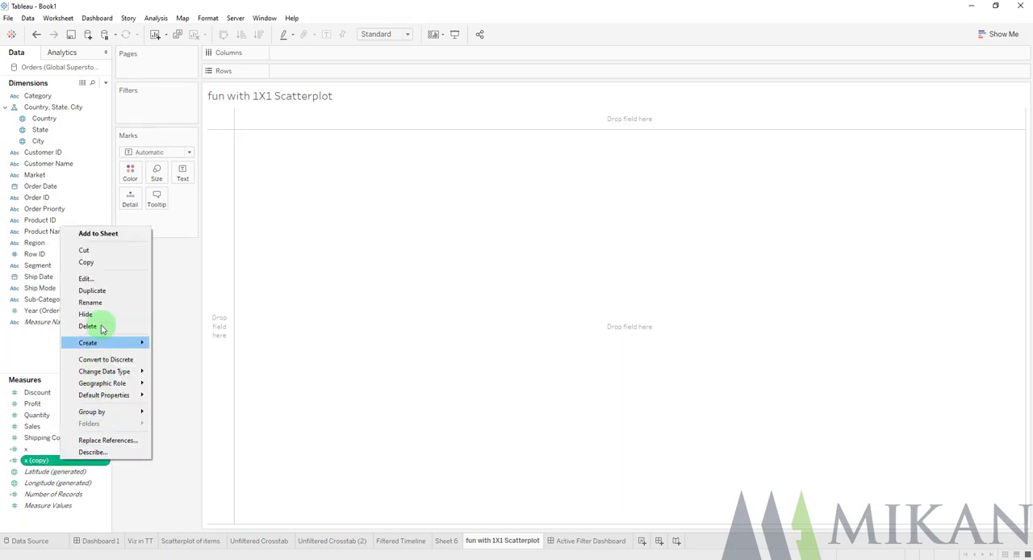
{"action": "left_click", "coordinate": [100, 277]}
{"action": "triple_click", "coordinate": [116, 131]}
{"action": "type", "text": "y"}
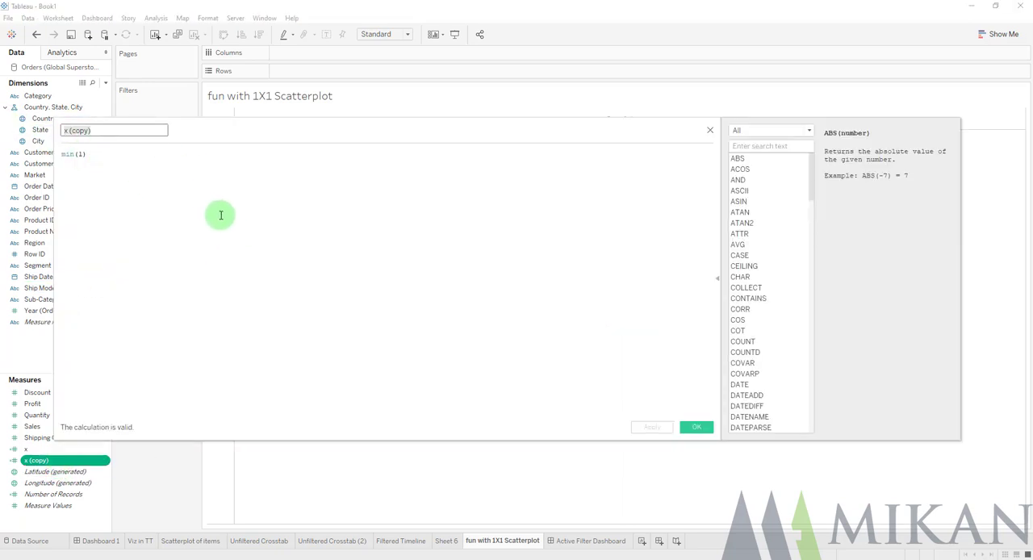
{"action": "left_click", "coordinate": [696, 426]}
{"action": "left_click_drag", "start_coordinate": [32, 460], "coordinate": [301, 74]}
{"action": "left_click_drag", "start_coordinate": [29, 461], "coordinate": [334, 55]}
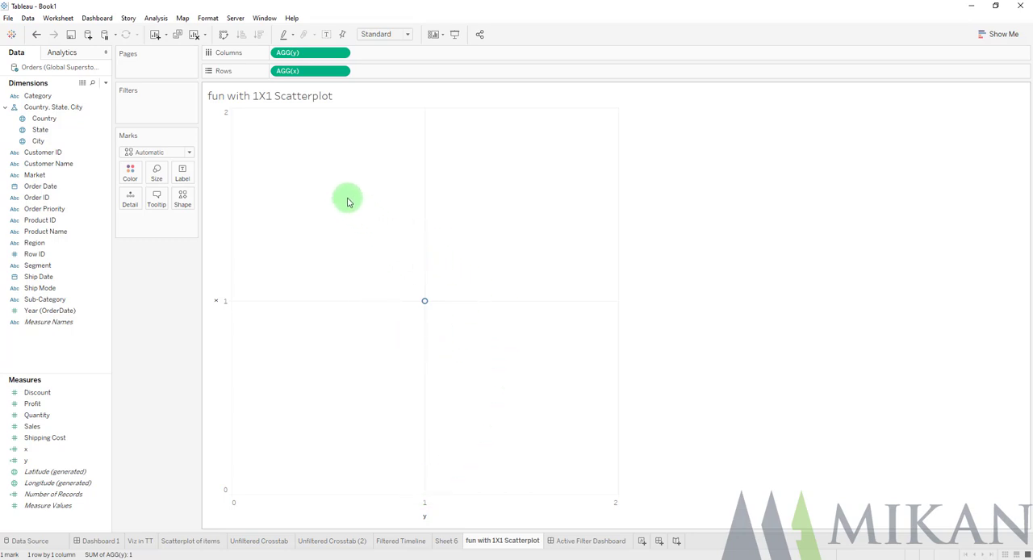
Add the Data Scientist pillow picture as a background image for the Orders (Global Superstore) data source
{"action": "left_click", "coordinate": [182, 20]}
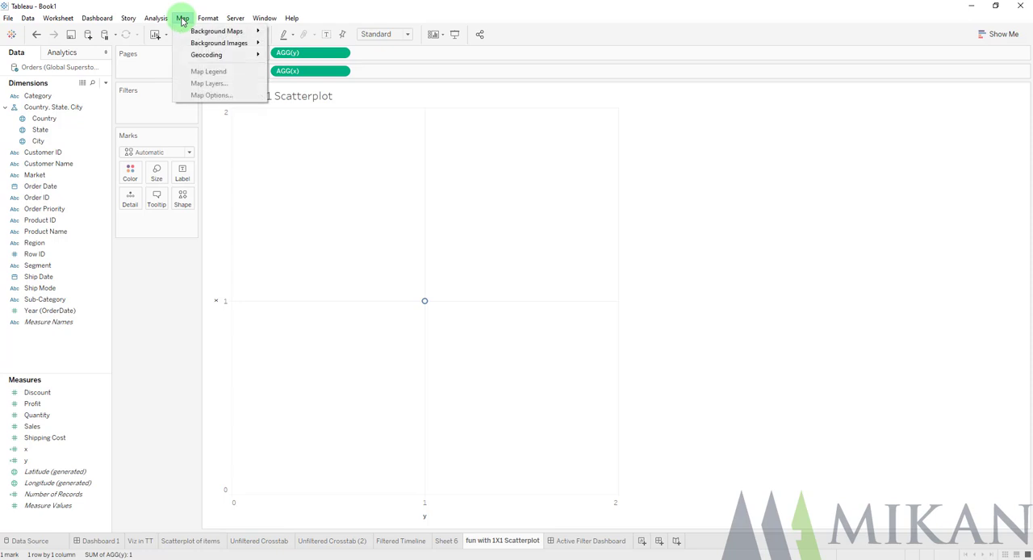
{"action": "mouse_move", "coordinate": [202, 42]}
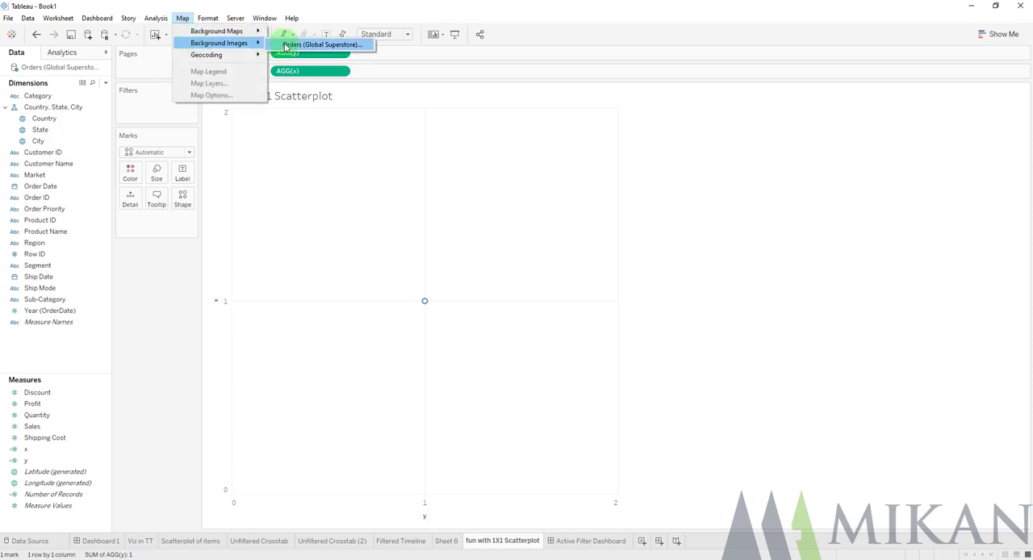
{"action": "left_click", "coordinate": [303, 45]}
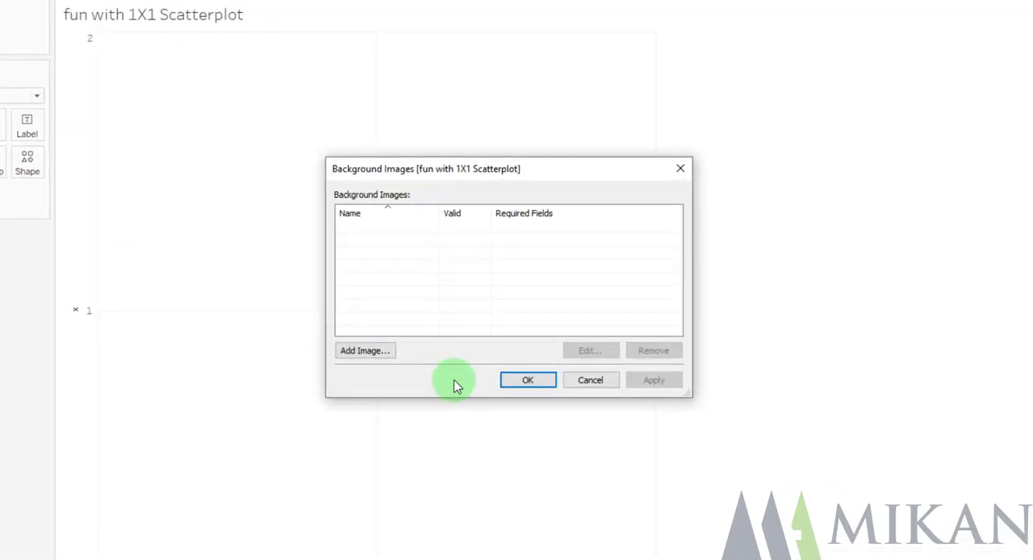
{"action": "left_click", "coordinate": [364, 350]}
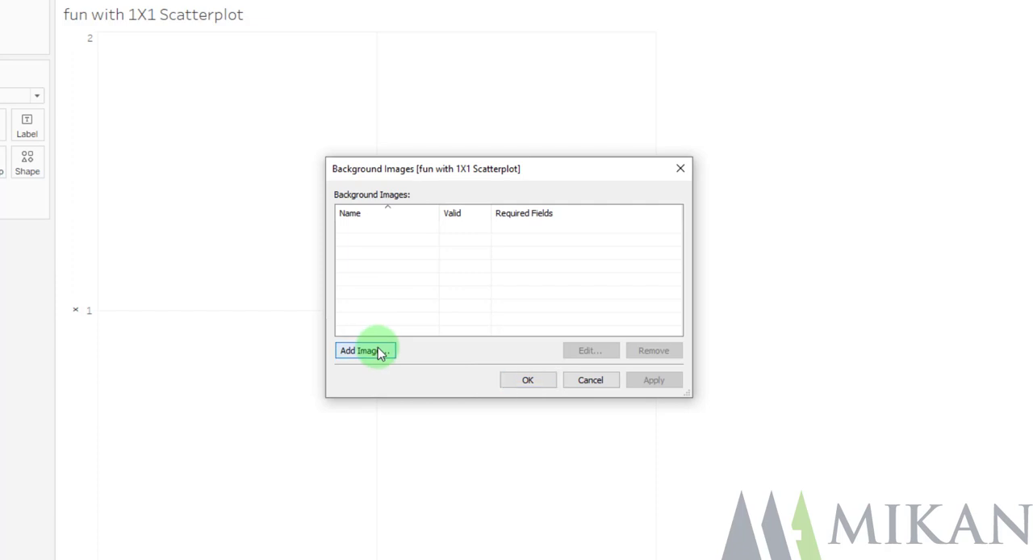
{"action": "left_click", "coordinate": [664, 201]}
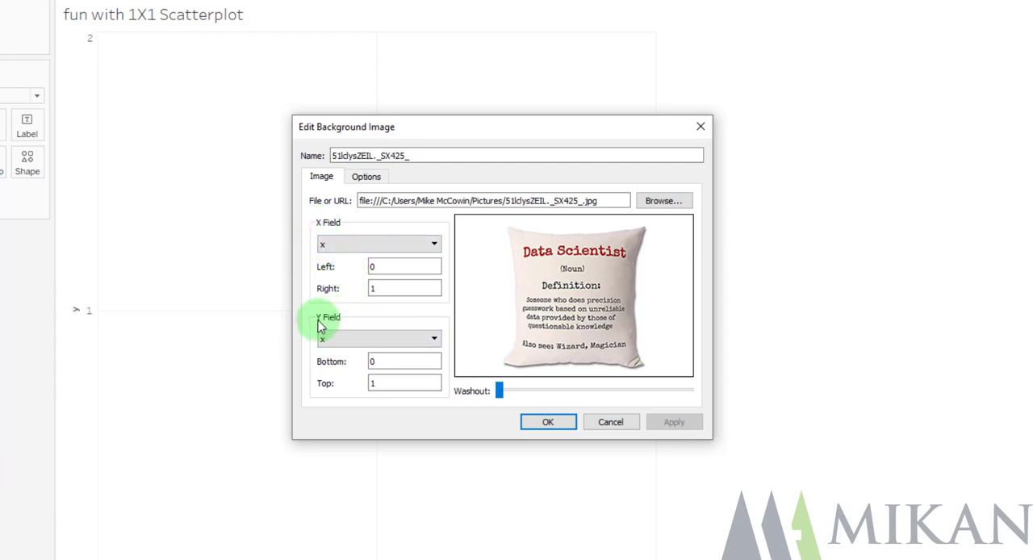
Assign y as the image's Y Field, keep the right and top limits at 1, and apply the background image
{"action": "left_click", "coordinate": [338, 342]}
{"action": "left_click", "coordinate": [328, 474]}
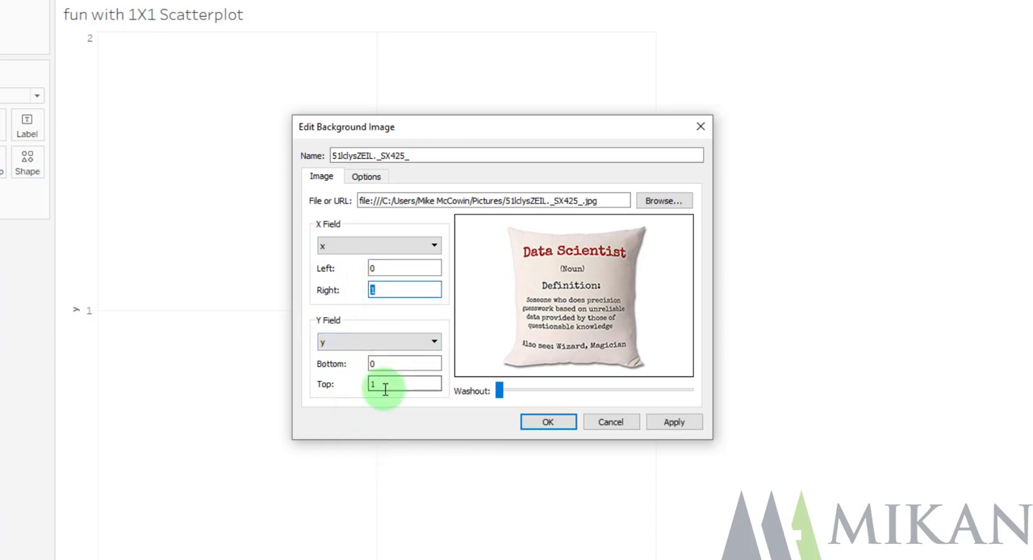
{"action": "left_click_drag", "start_coordinate": [380, 385], "coordinate": [359, 384]}
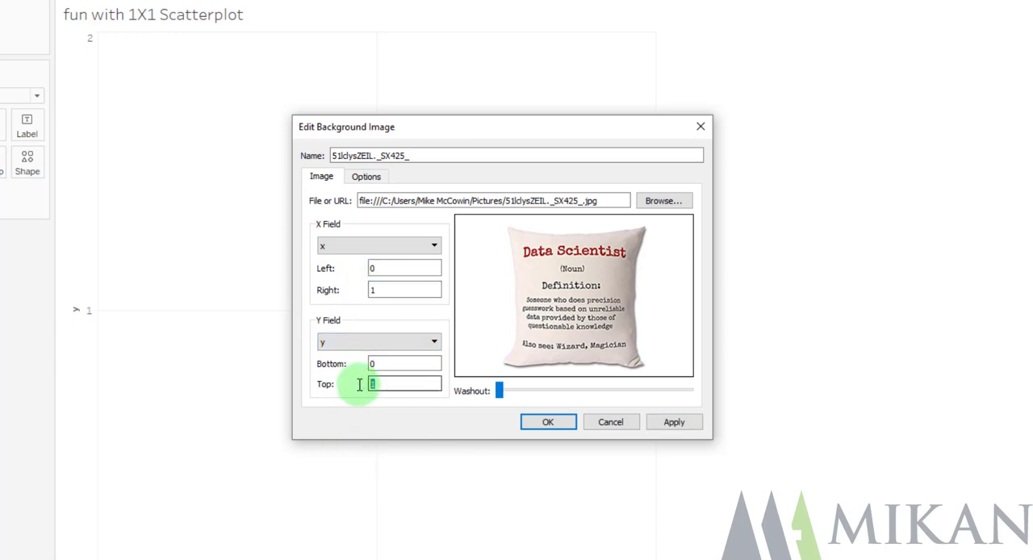
{"action": "left_click", "coordinate": [551, 423]}
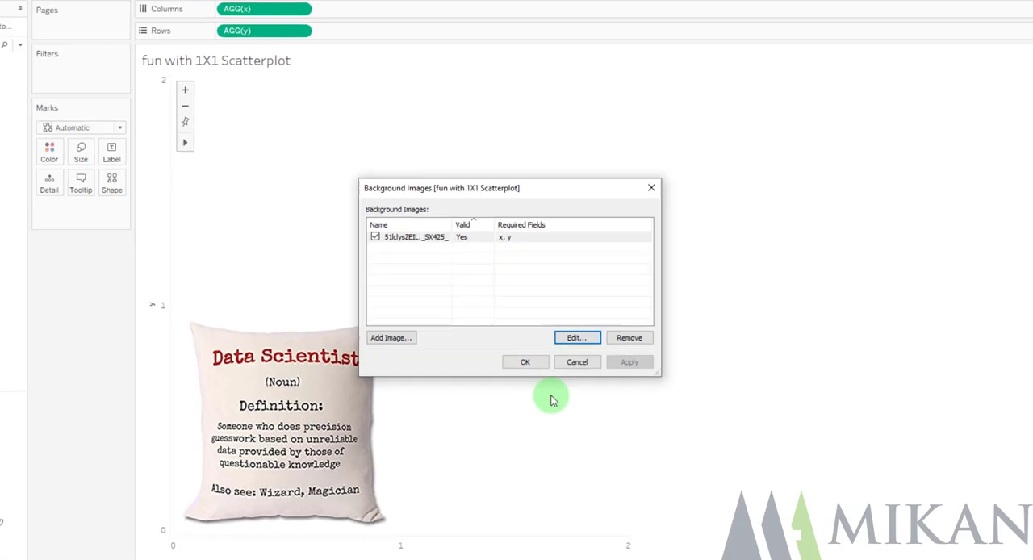
{"action": "left_click", "coordinate": [526, 361]}
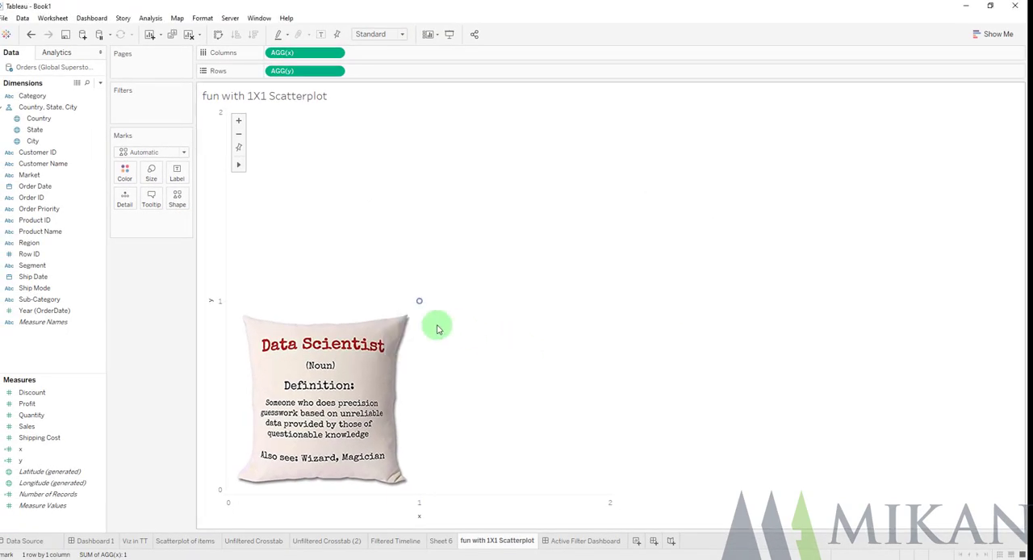
Fix the y axis range from 0 to 1
{"action": "right_click", "coordinate": [216, 250]}
{"action": "left_click", "coordinate": [244, 257]}
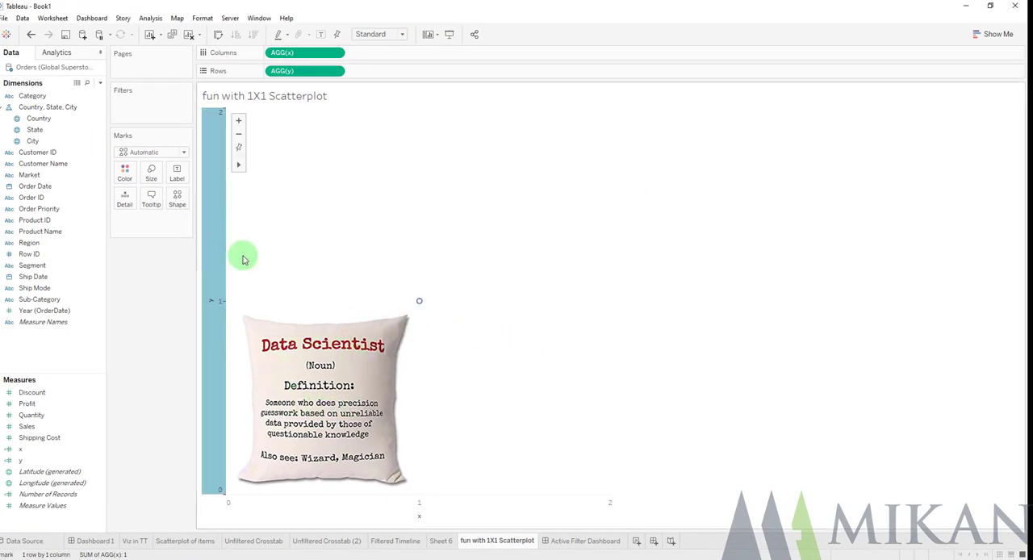
{"action": "left_click", "coordinate": [404, 199]}
{"action": "left_click", "coordinate": [535, 237]}
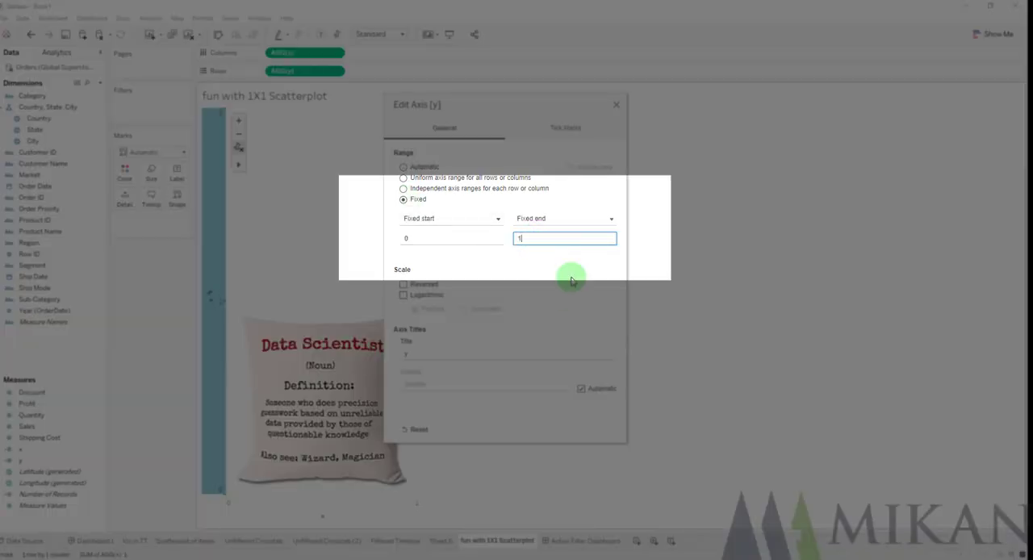
{"action": "left_click", "coordinate": [615, 104]}
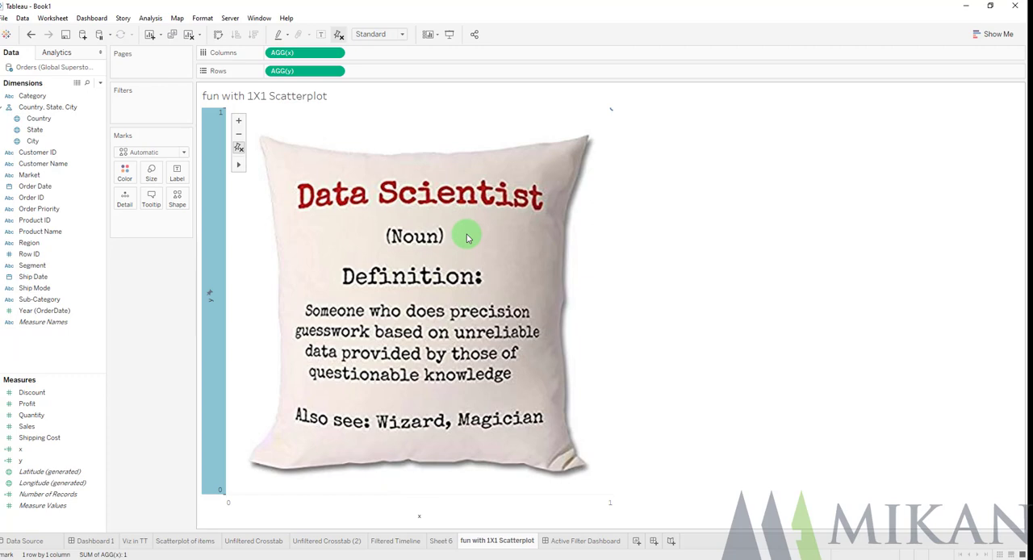
Insert the fun with 1X1 Scatterplot sheet above Sheet 6 in the Filtered Timeline tooltip and check it on the Appliances bar
{"action": "left_click", "coordinate": [401, 542]}
{"action": "left_click", "coordinate": [152, 197]}
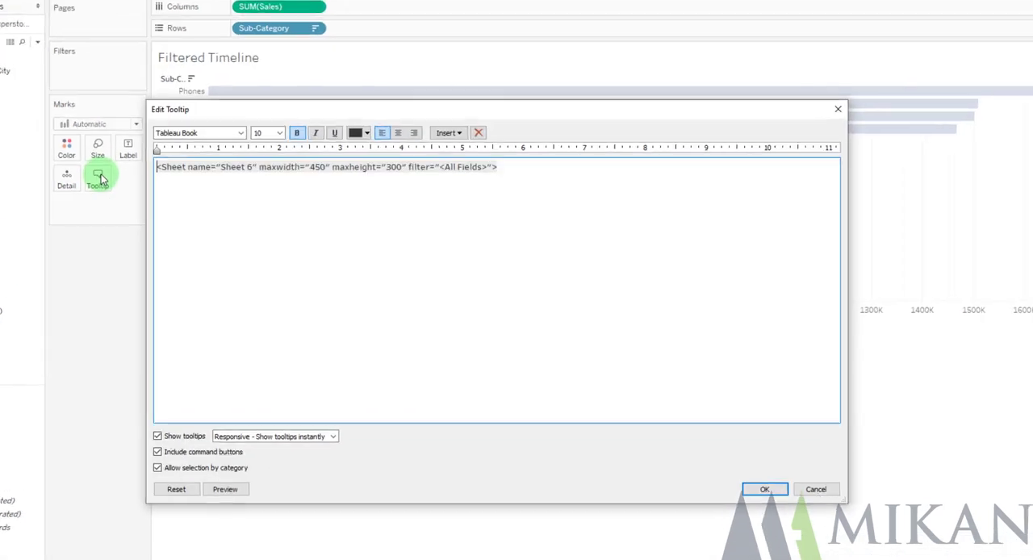
{"action": "left_click", "coordinate": [448, 132]}
{"action": "mouse_move", "coordinate": [489, 148]}
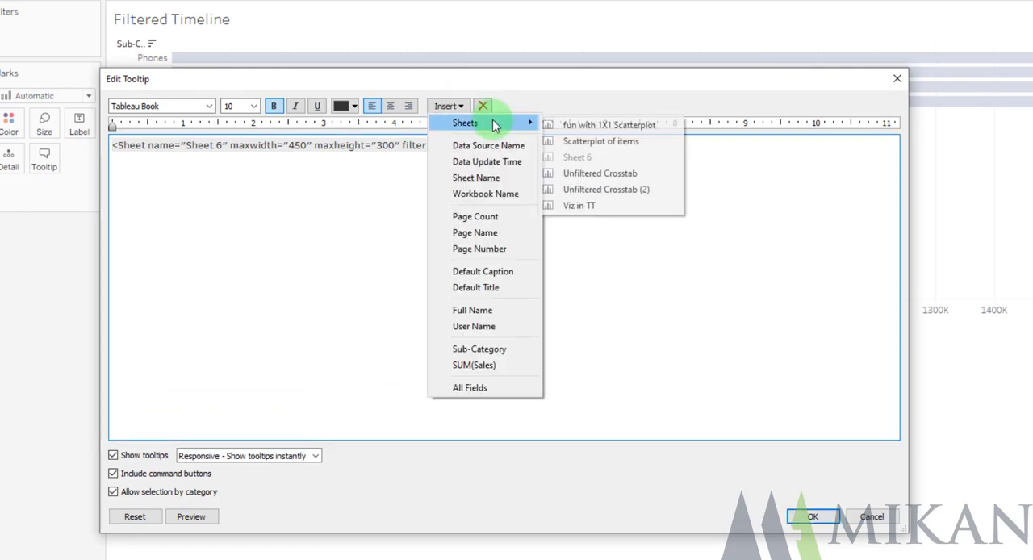
{"action": "left_click", "coordinate": [593, 126]}
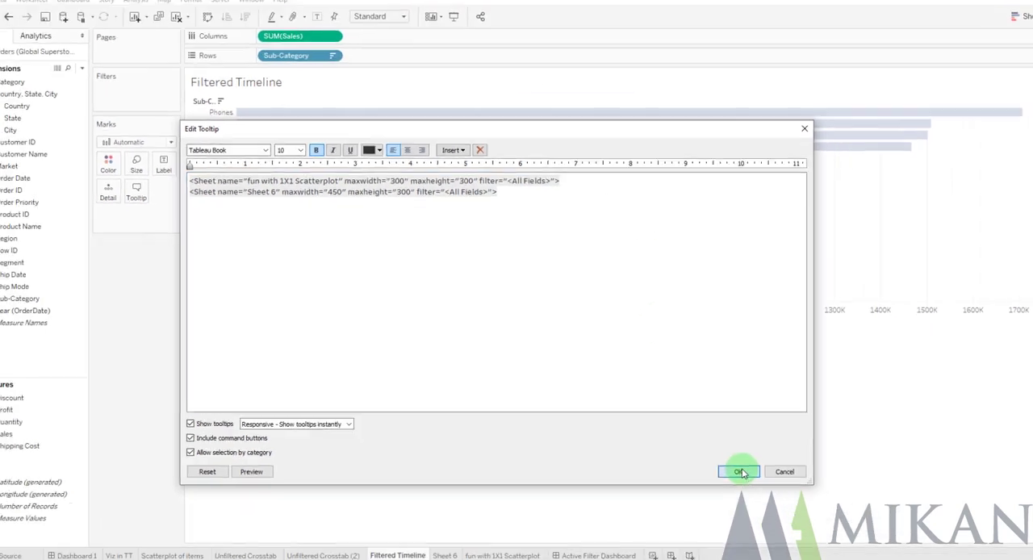
{"action": "left_click", "coordinate": [812, 517]}
{"action": "mouse_move", "coordinate": [712, 131]}
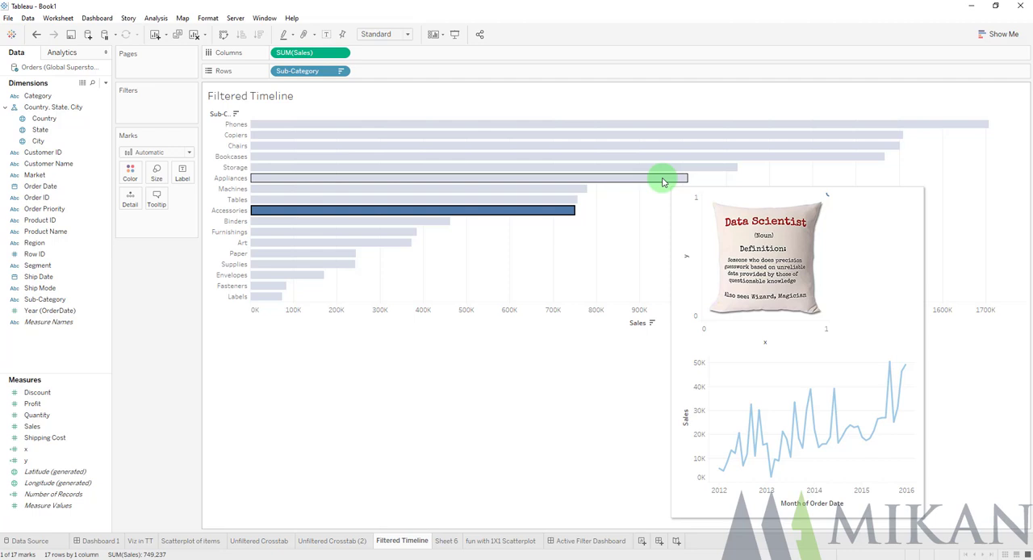
{"action": "left_click", "coordinate": [664, 216]}
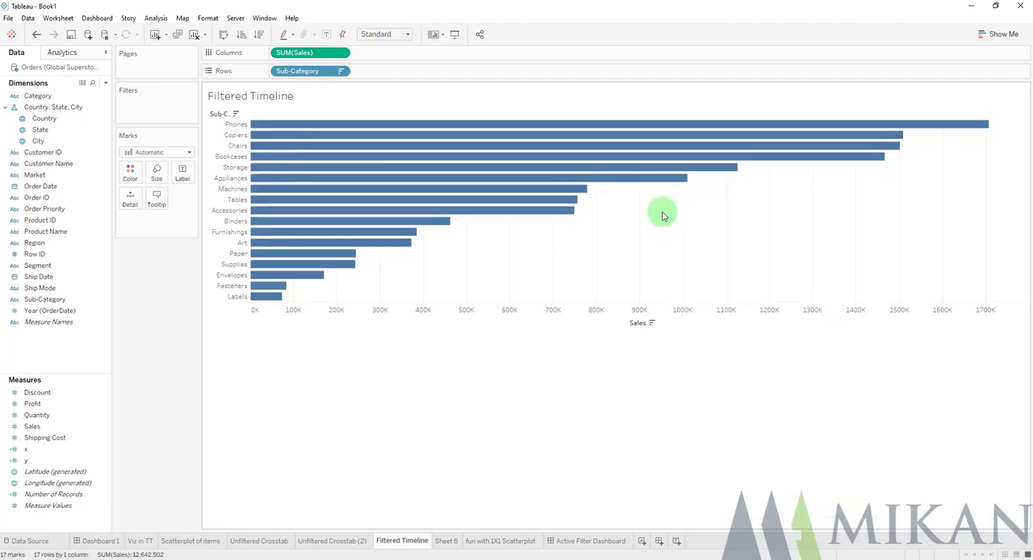